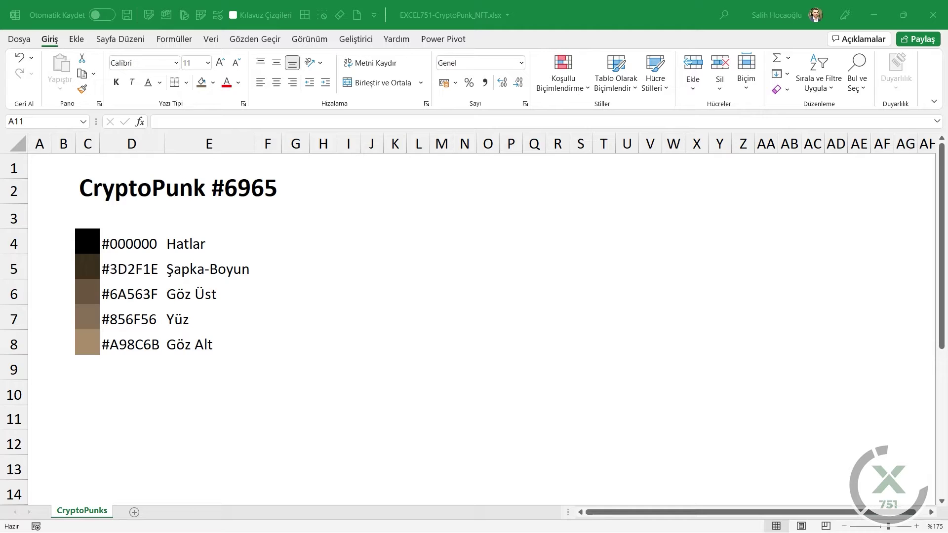
Step: Turn on the display of gridlines on the CryptoPunks worksheet
key("shift+space")
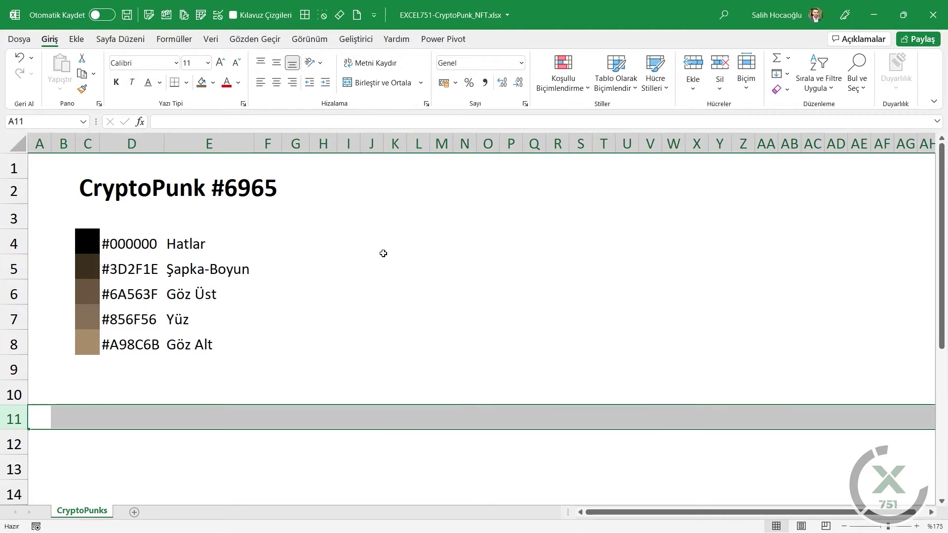
left_click(348, 241)
left_click(301, 40)
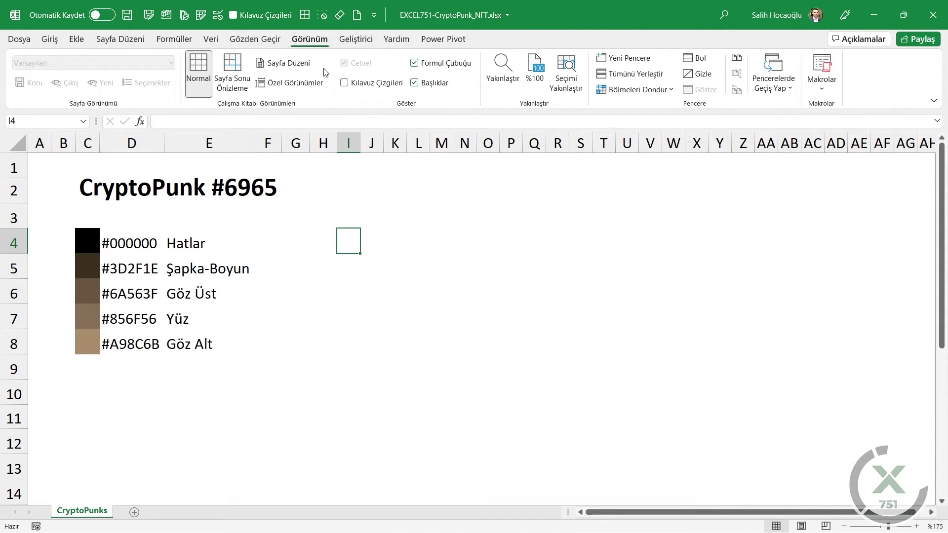
left_click(344, 83)
left_click(331, 312)
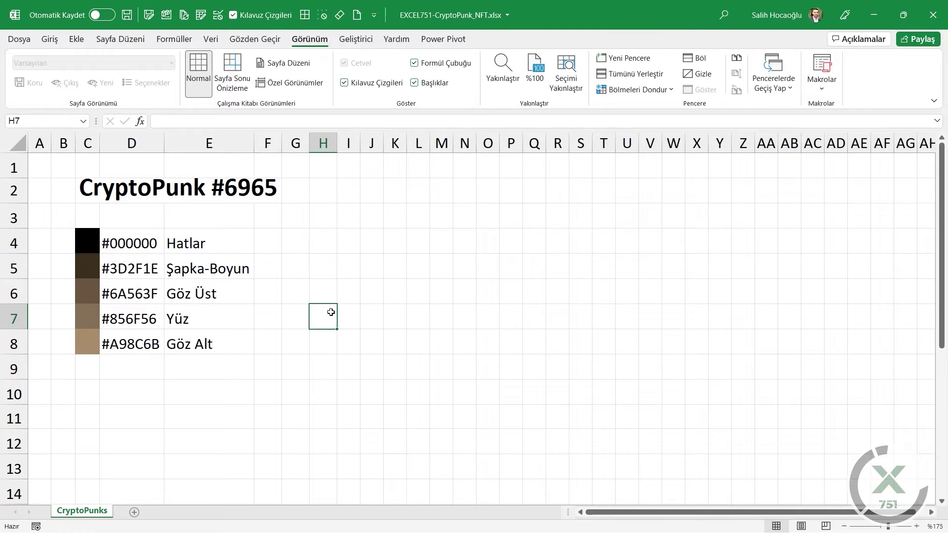
Step: Mark cells P4:T4 by entering X in all of them at once
scroll(331, 312, "down", 4, "ctrl")
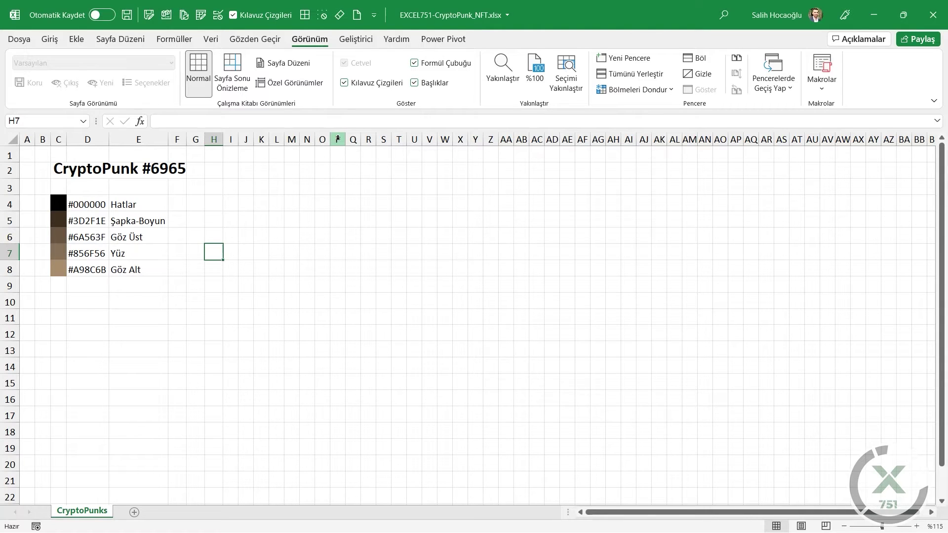
left_click_drag(338, 139, 401, 142)
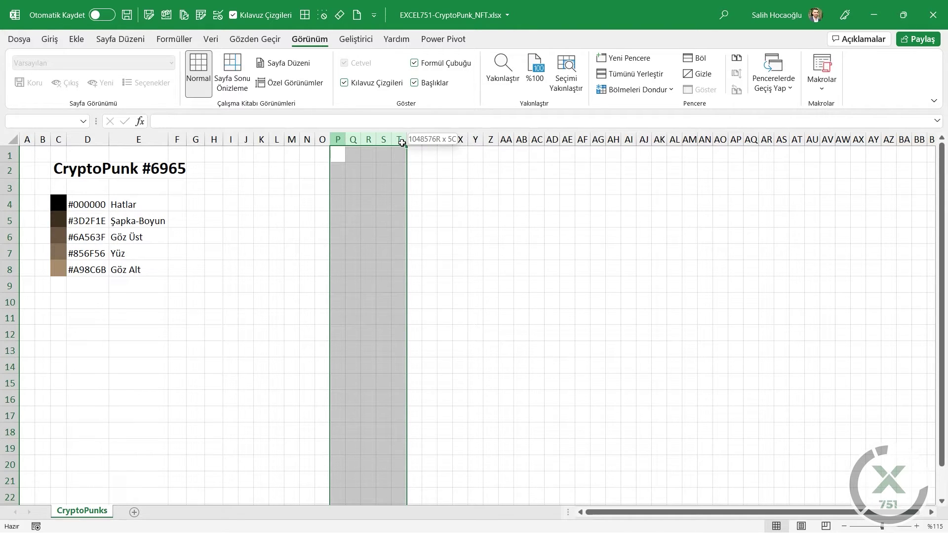
left_click(14, 206, "ctrl")
left_click_drag(338, 204, 399, 207)
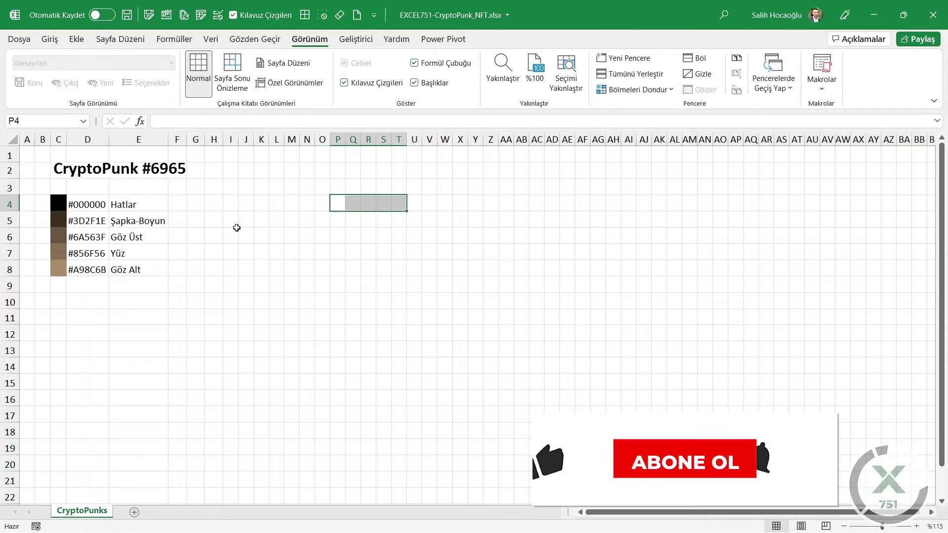
type("X")
key("ctrl+Return")
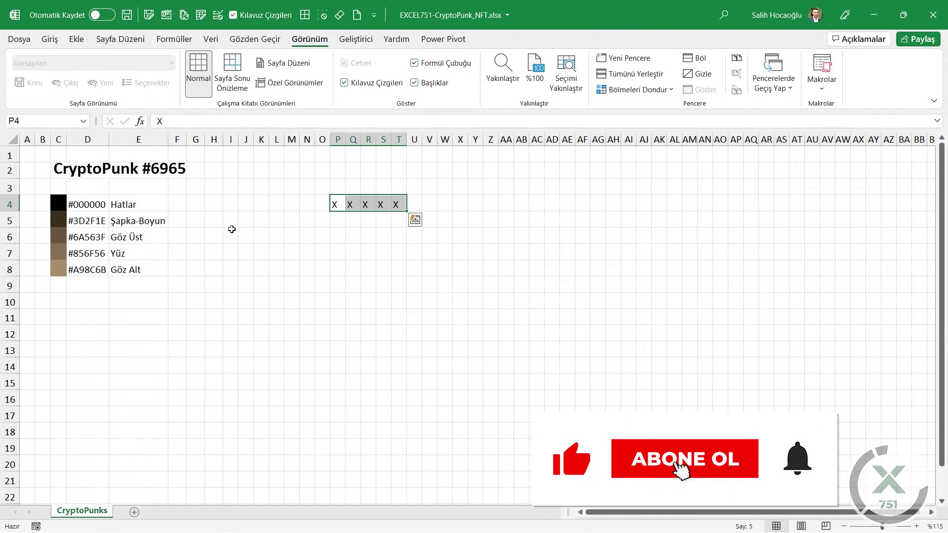
Step: Copy the #3D2F1E Şapka-Boyun colour from C5 onto P4:T4 as the top row of the hat
left_click(62, 220)
key("ctrl+c")
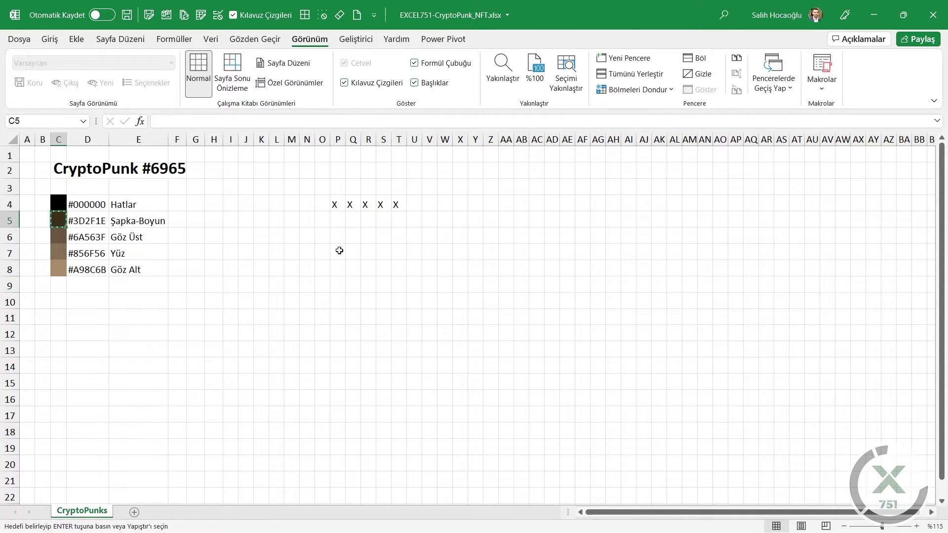
left_click_drag(335, 204, 402, 204)
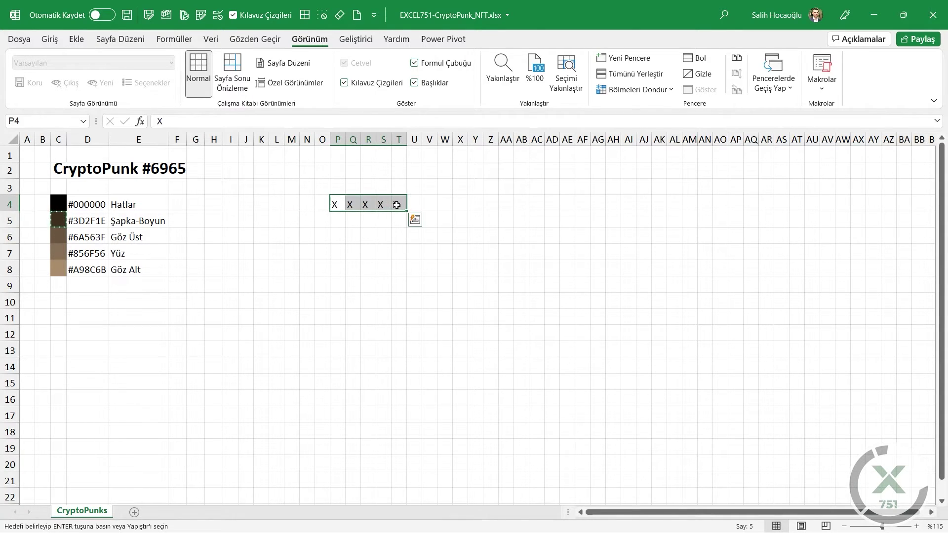
key("ctrl+v")
Step: Colour the block O5:U7 with the same #3D2F1E hat colour to build the hat's crown
left_click_drag(314, 222, 417, 227)
key("ctrl+v")
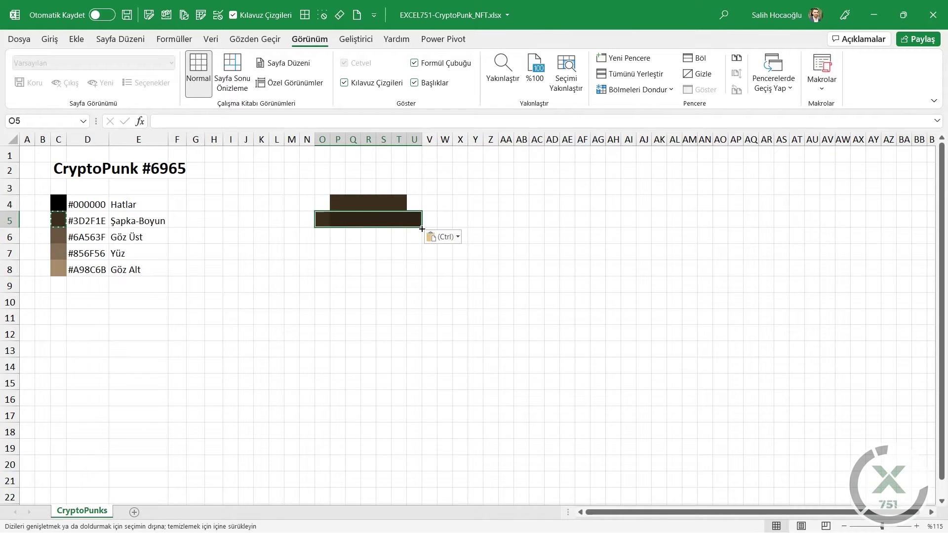
left_click_drag(422, 229, 422, 243)
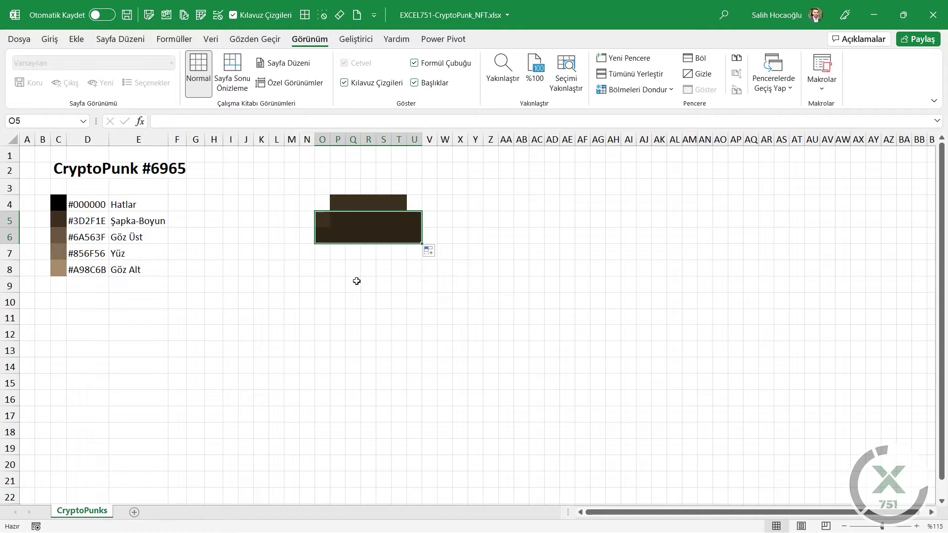
left_click_drag(423, 244, 422, 259)
Step: Widen row 7 of the hat by copying the hat colour from O7 into N7 and V7
left_click(322, 252)
key("ctrl+c")
left_click(307, 254)
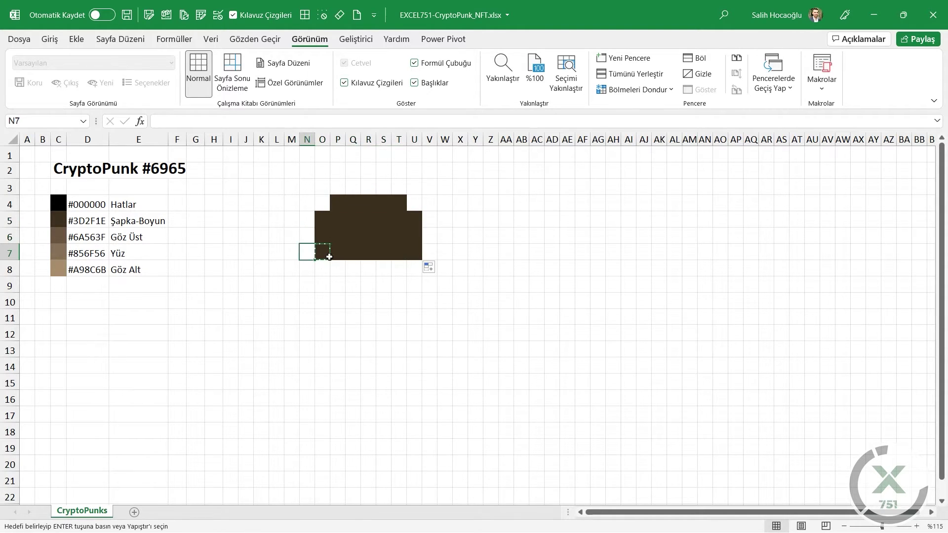
left_click(429, 252, "ctrl")
key("ctrl+v")
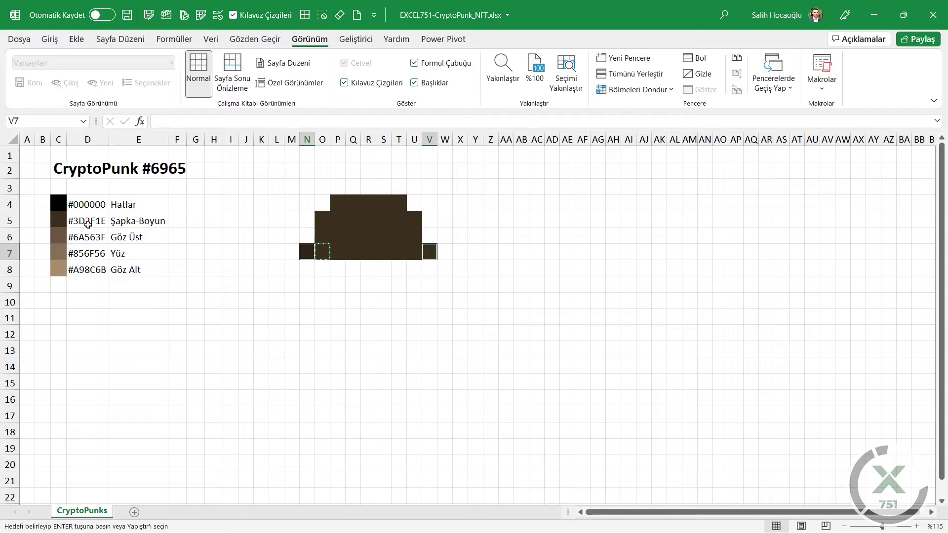
Step: Copy the black #000000 Hatlar colour from C4 onto M8:W8 as the hat band
left_click(61, 203)
key("ctrl+c")
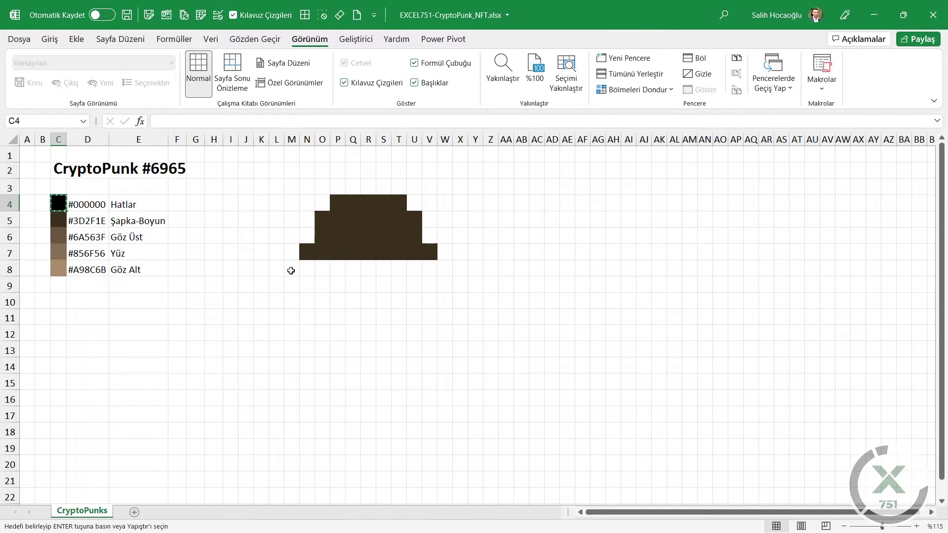
left_click_drag(291, 271, 443, 267)
key("ctrl+v")
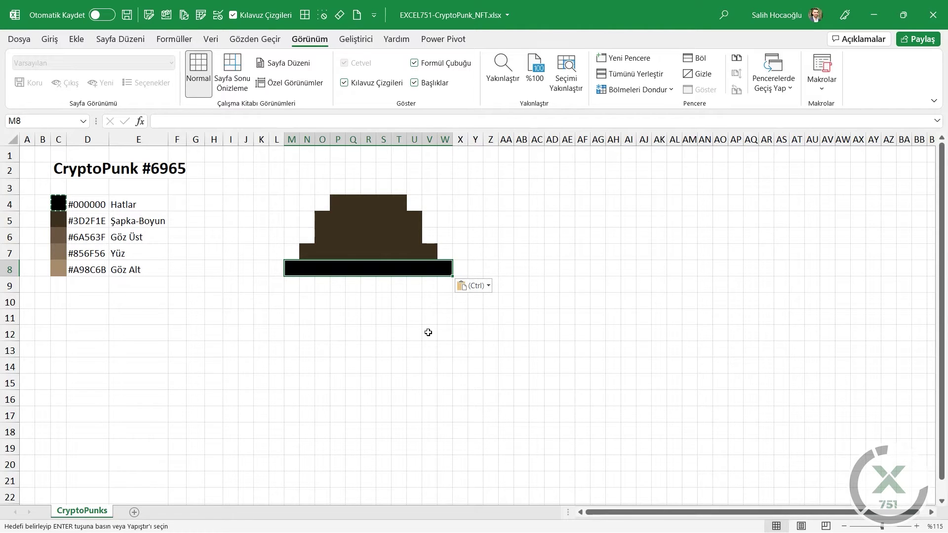
Step: Build the hat's brim by copying the #3D2F1E colour from C5 onto K9:Y9 and J10:Z10
left_click(59, 220)
key("ctrl+c")
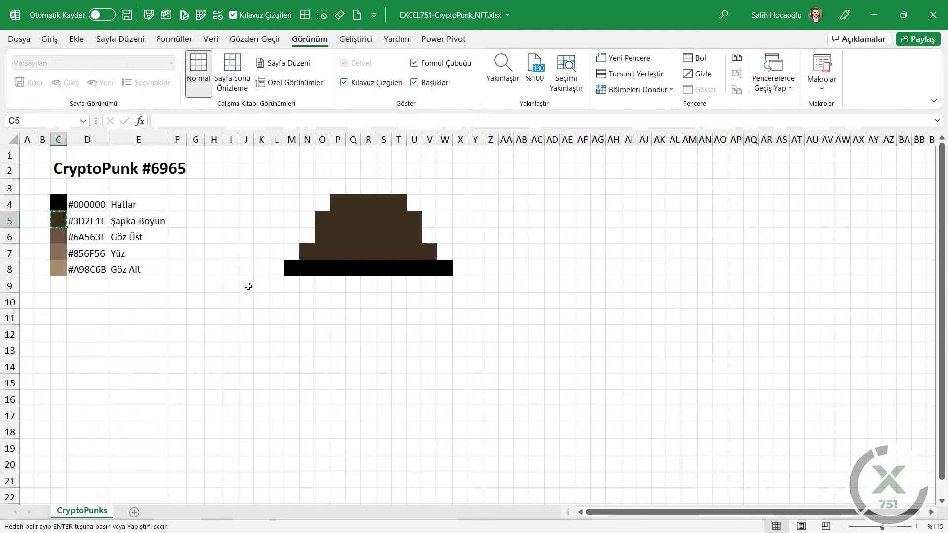
left_click_drag(249, 287, 485, 286)
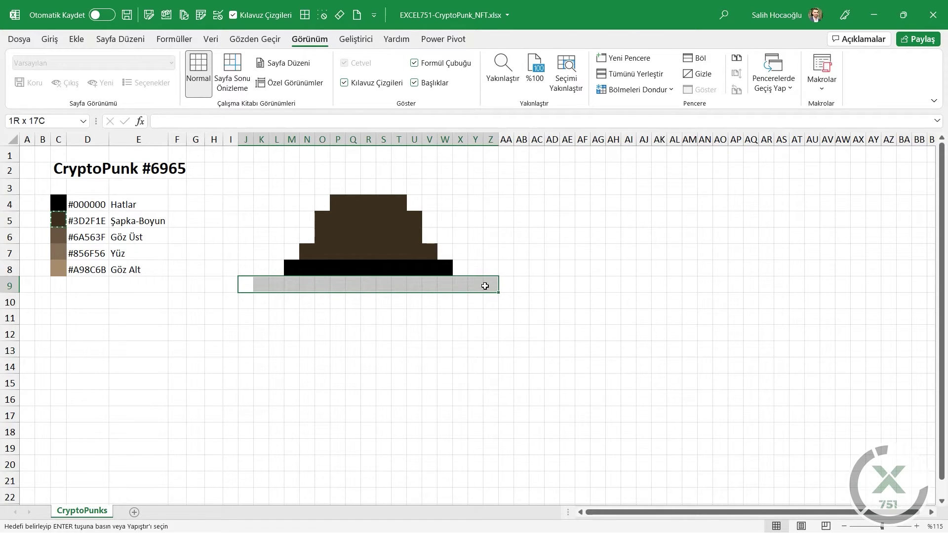
left_click_drag(485, 286, 481, 286)
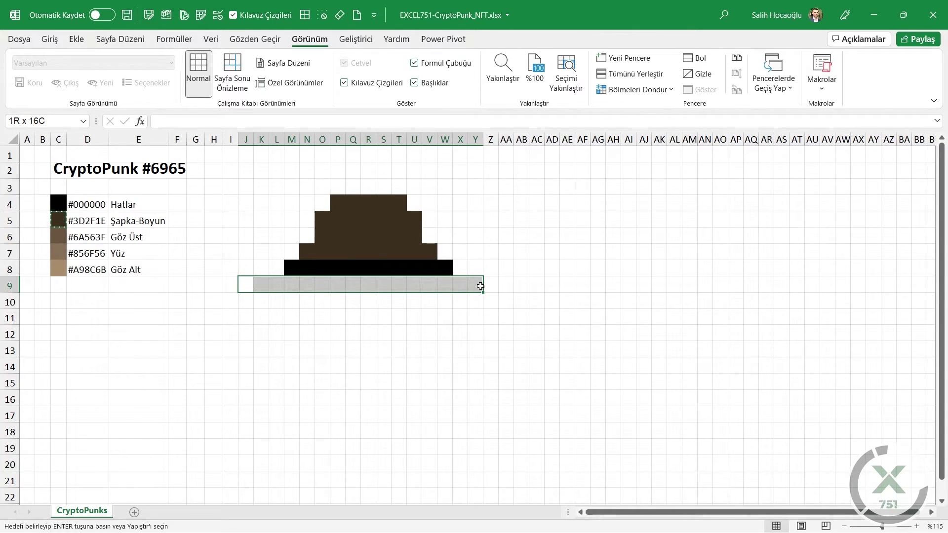
left_click_drag(480, 287, 260, 287)
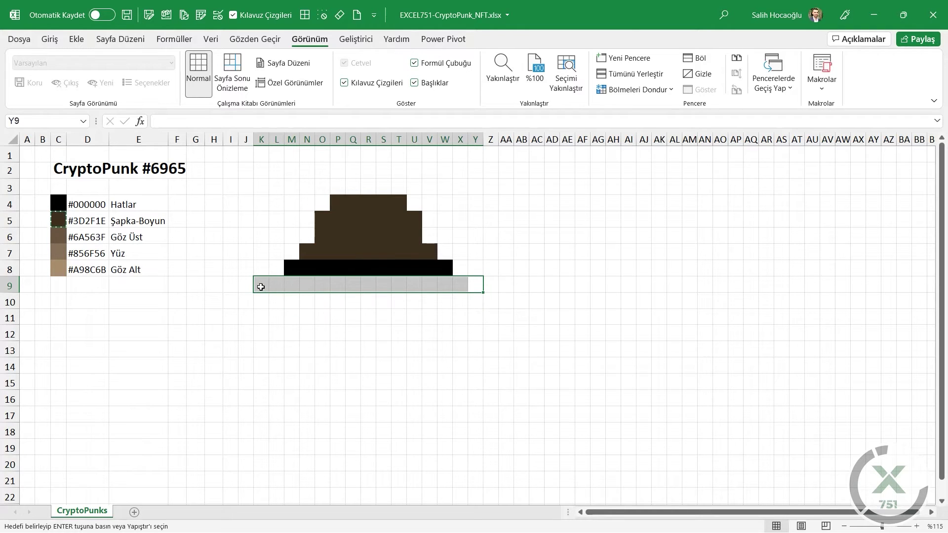
key("ctrl+v")
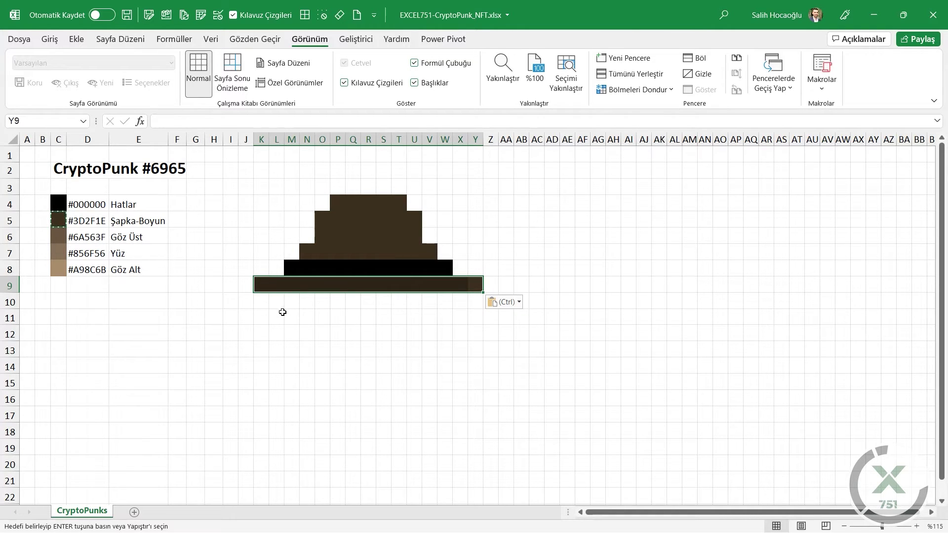
left_click_drag(247, 300, 492, 302)
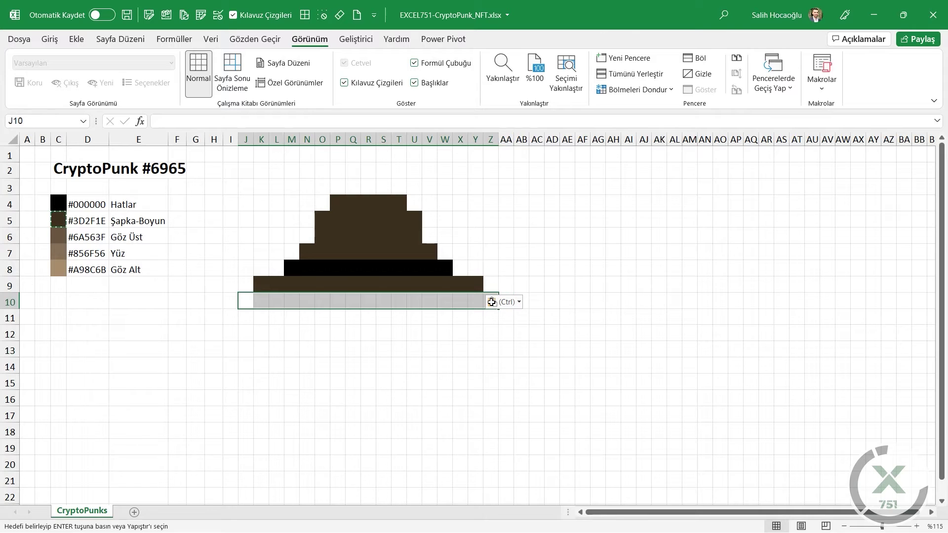
key("ctrl+v")
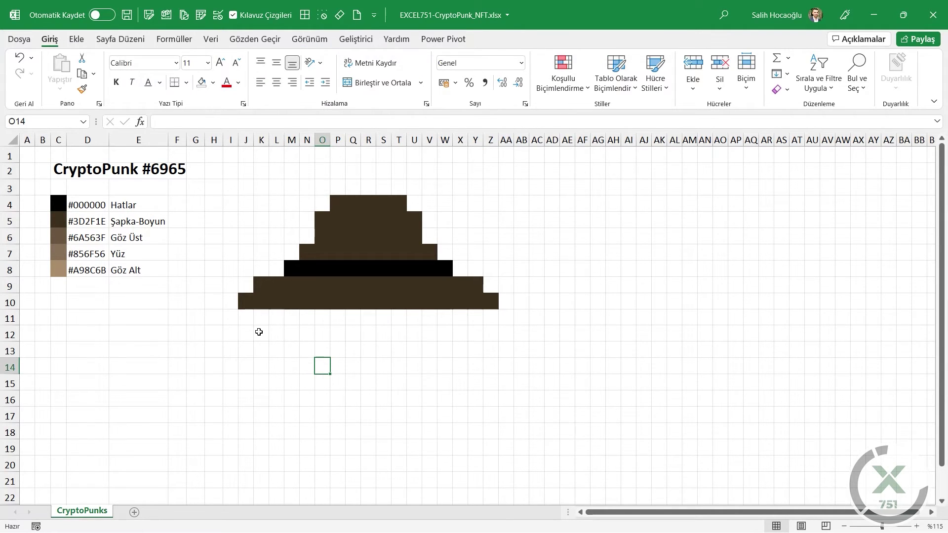
Step: Copy the black #000000 colour from C4 into M11 and W11 to start both face outlines under the brim
left_click_drag(248, 320, 275, 318)
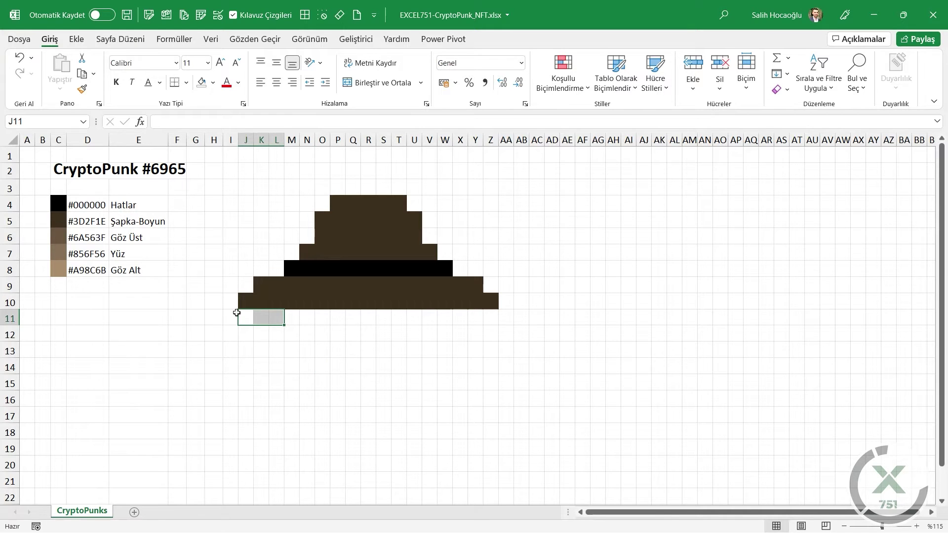
left_click(61, 204)
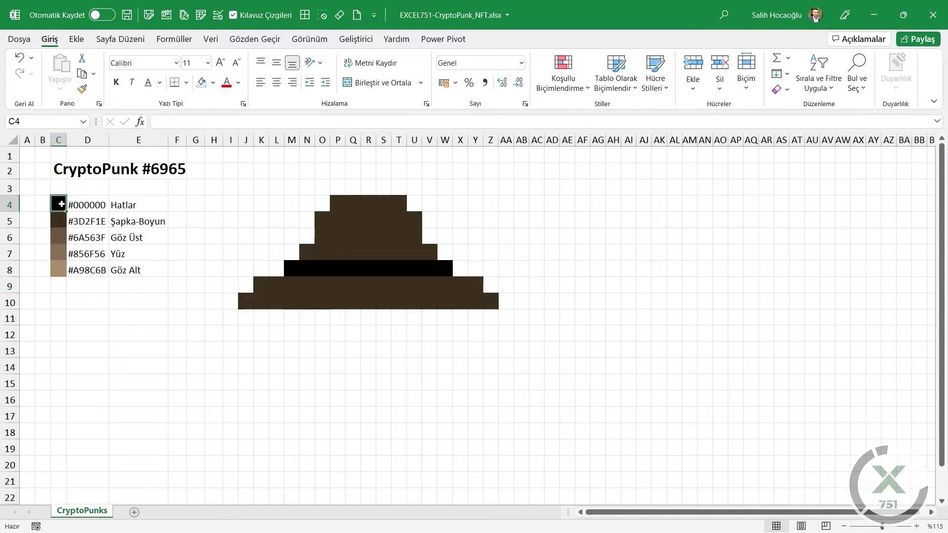
key("ctrl+c")
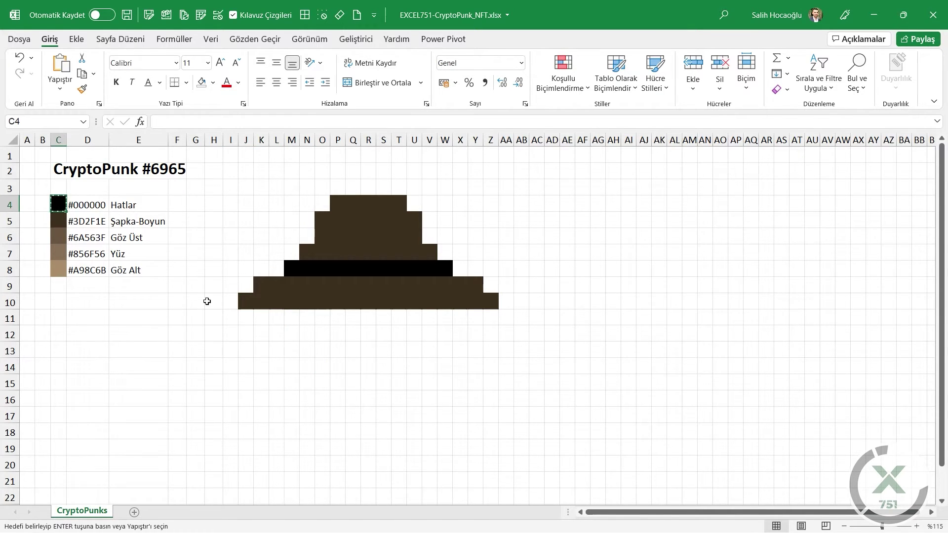
left_click(291, 318)
key("ctrl+v")
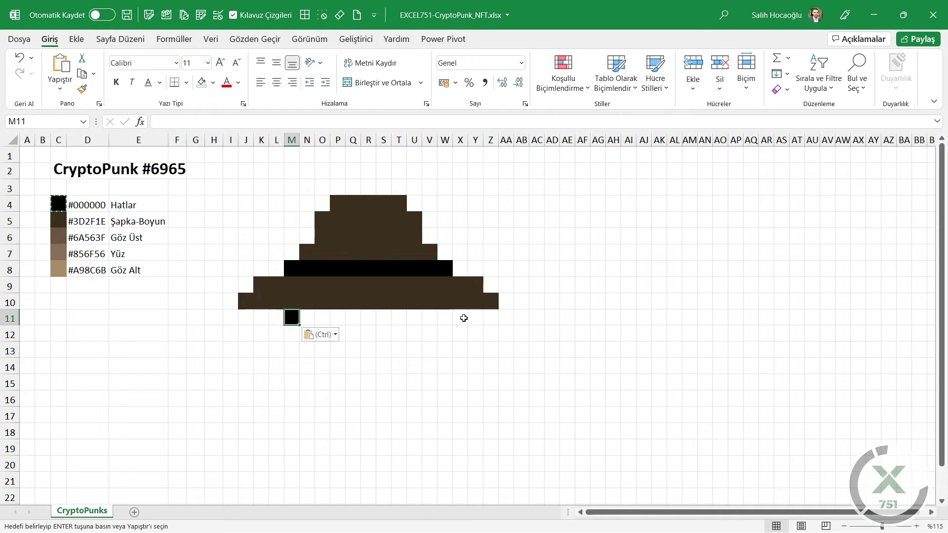
left_click(445, 318)
key("ctrl+v")
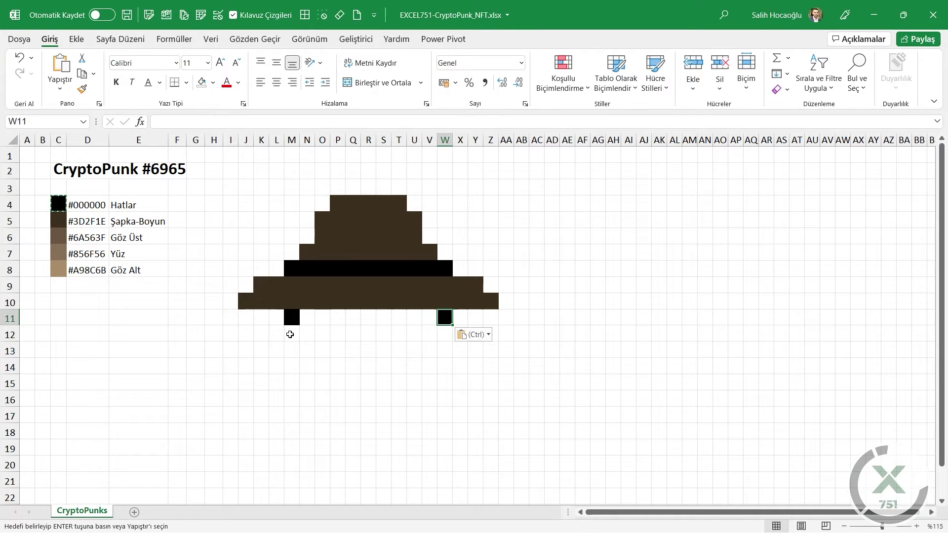
Step: Outline the ear in black by pasting the line colour into M12, L13:L15 and M15
left_click(291, 335)
key("ctrl+v")
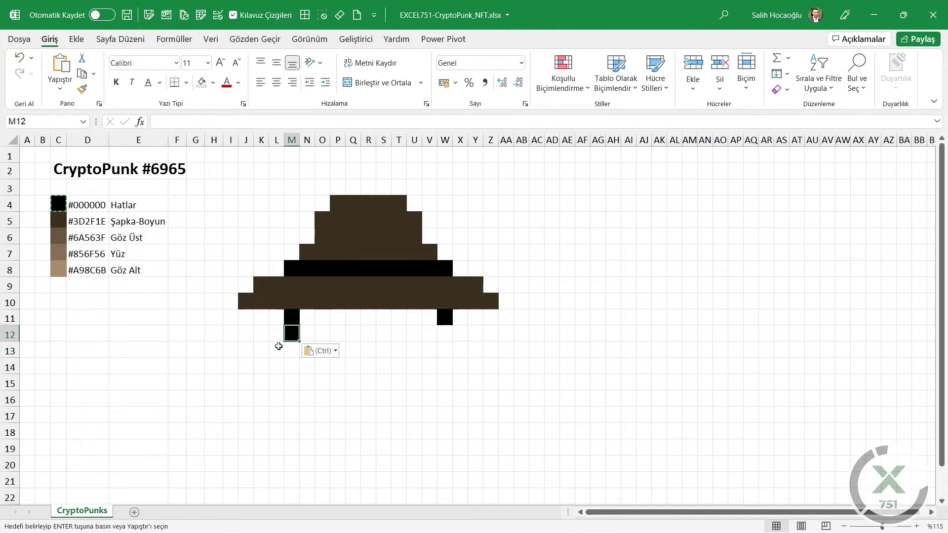
left_click_drag(278, 348, 280, 378)
key("ctrl+v")
left_click(291, 381)
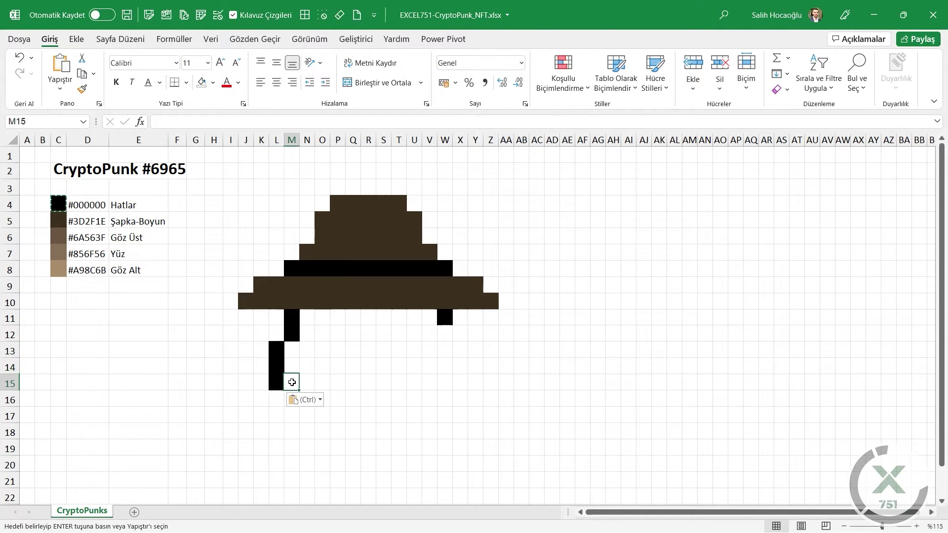
key("ctrl+v")
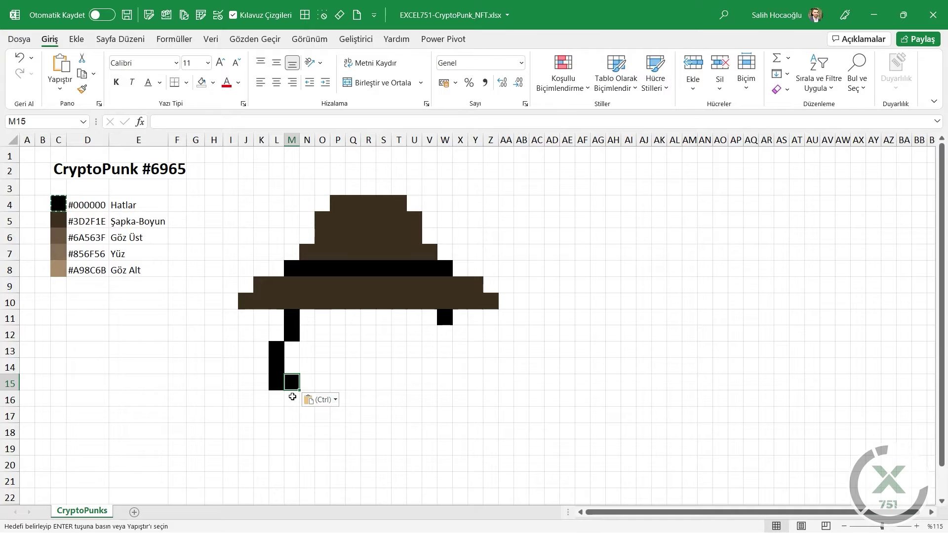
Step: Continue the black outline down column M from M16 to M24 below the ear
left_click_drag(293, 397, 290, 470)
key("ctrl+v")
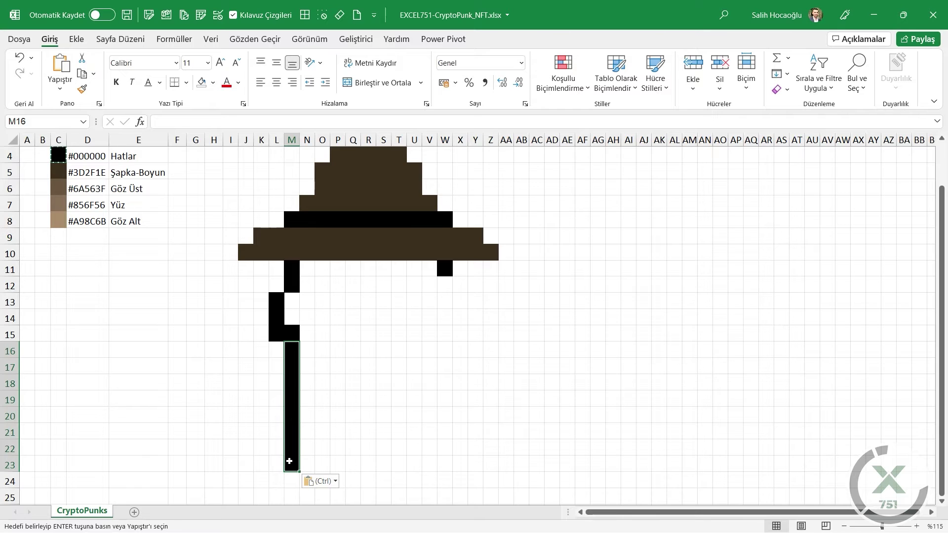
left_click(290, 480)
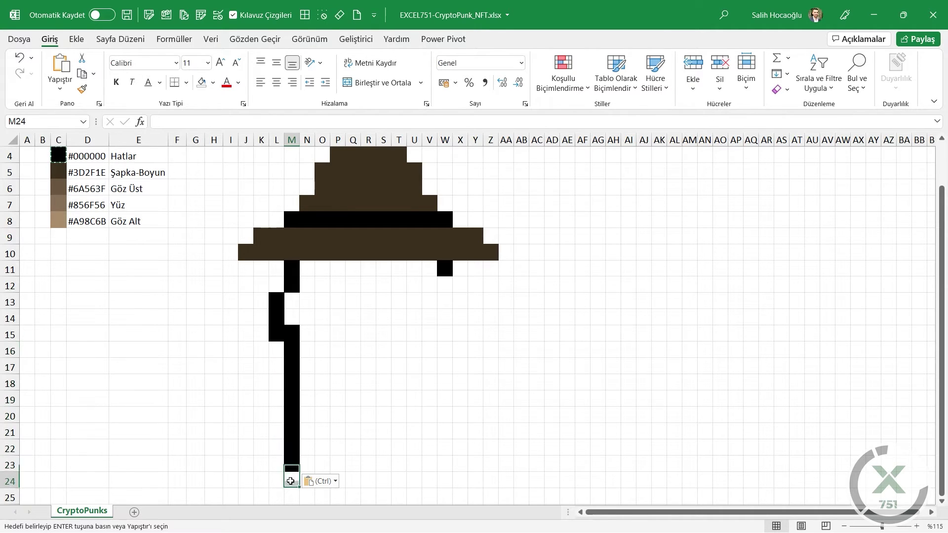
key("ctrl+v")
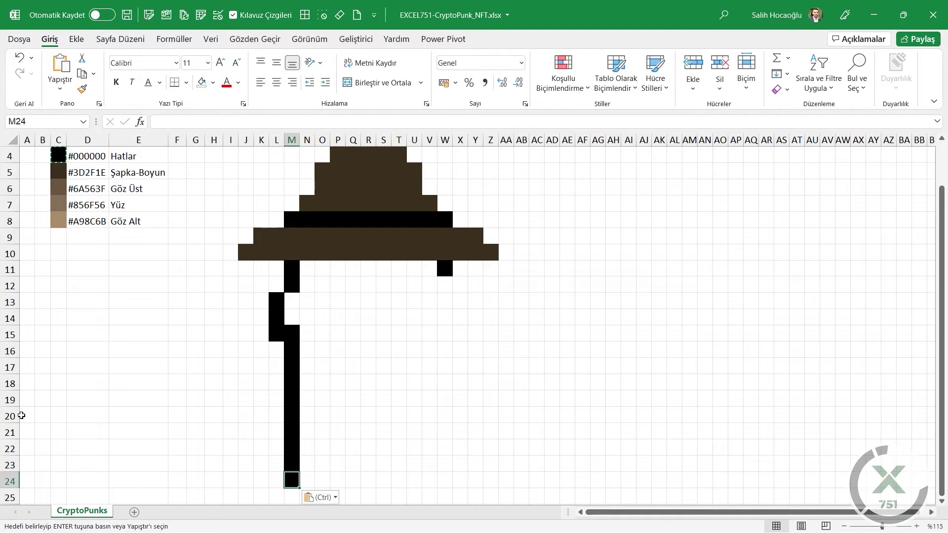
Step: Extend the opposite black face outline down column W by filling W12:W20
left_click(18, 415)
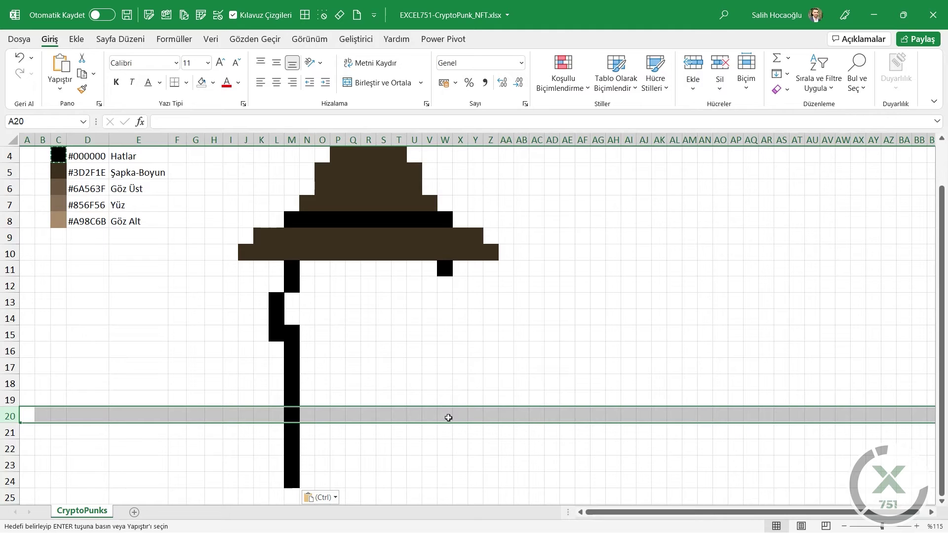
left_click_drag(448, 416, 448, 281)
key("ctrl+v")
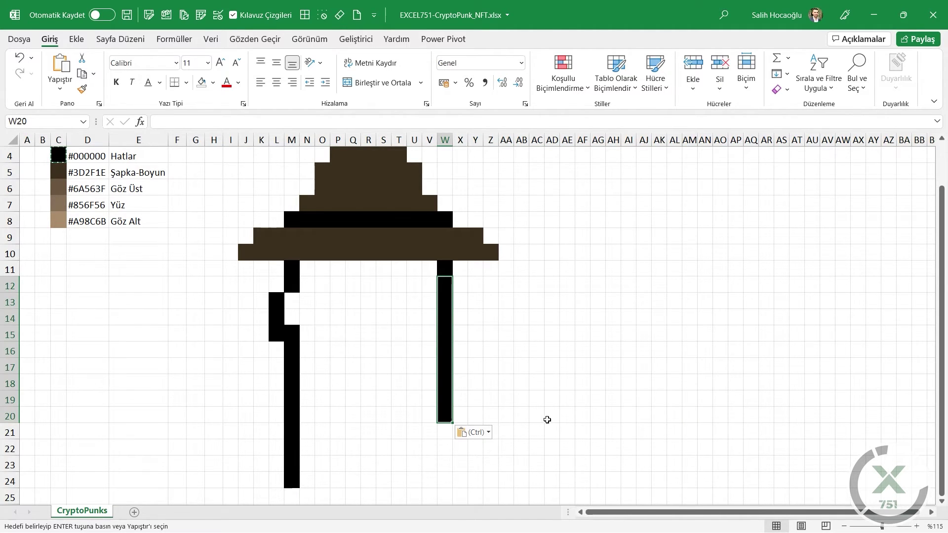
Step: Continue the black outline along the chin and front of the neck by filling V21, Q22:U22 and Q23:Q24
left_click(427, 431)
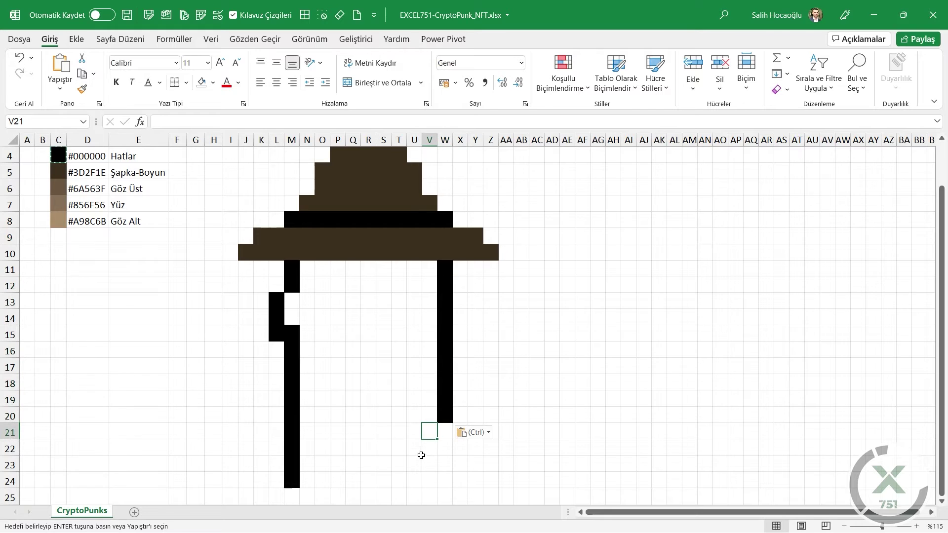
key("ctrl+v")
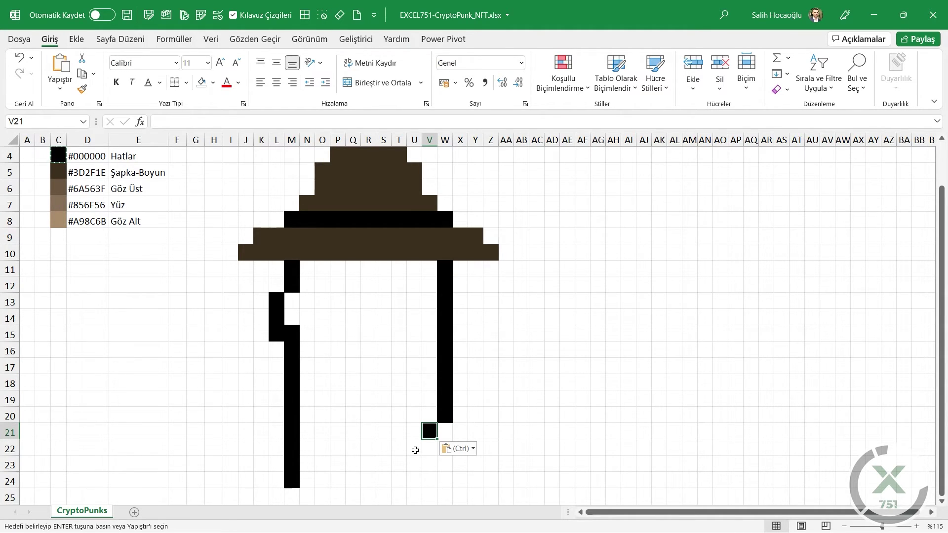
left_click_drag(416, 450, 354, 450)
key("ctrl+v")
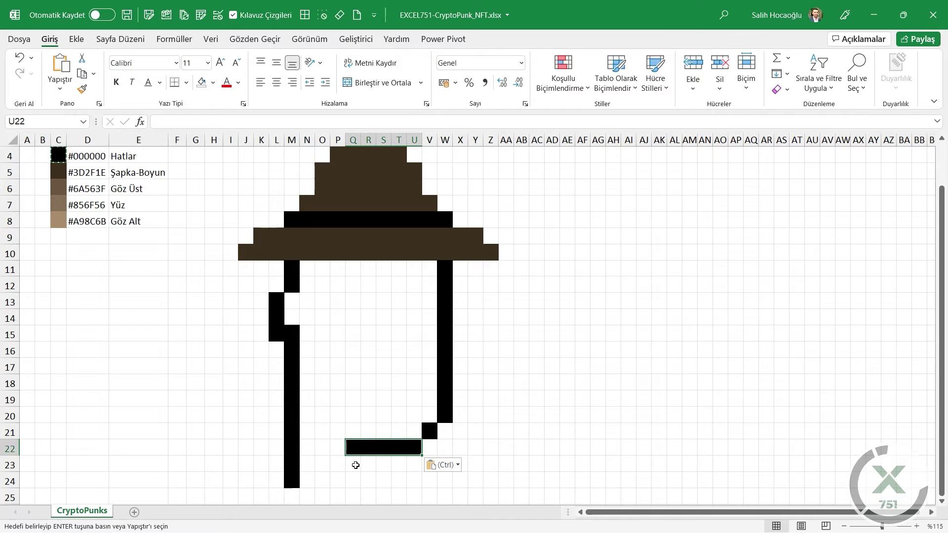
left_click_drag(356, 465, 349, 478)
key("ctrl+v")
Step: Paste the black line colour into P21 and O19:O20 for the jaw and Q19:U19 for the mouth
left_click(334, 425)
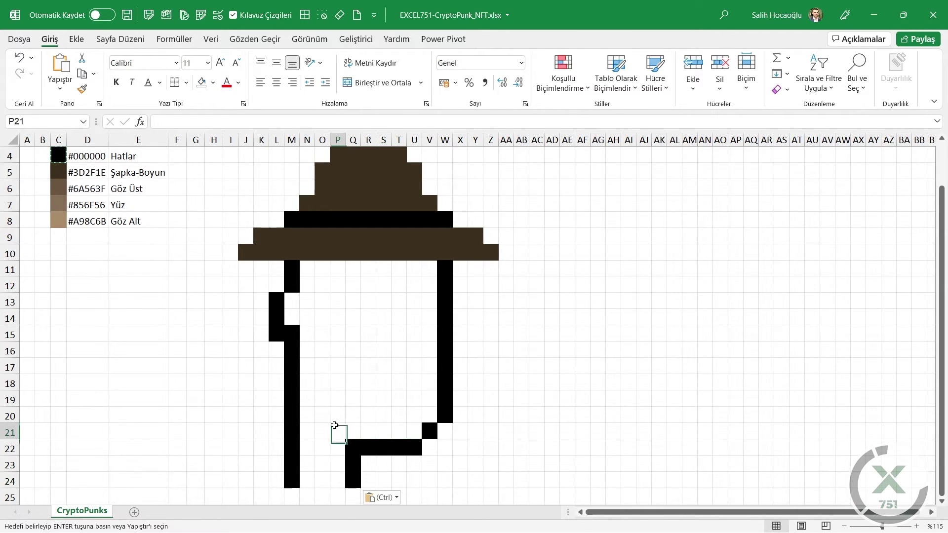
key("ctrl+v")
left_click_drag(324, 412, 408, 402)
key("ctrl+v")
key("ctrl+v")
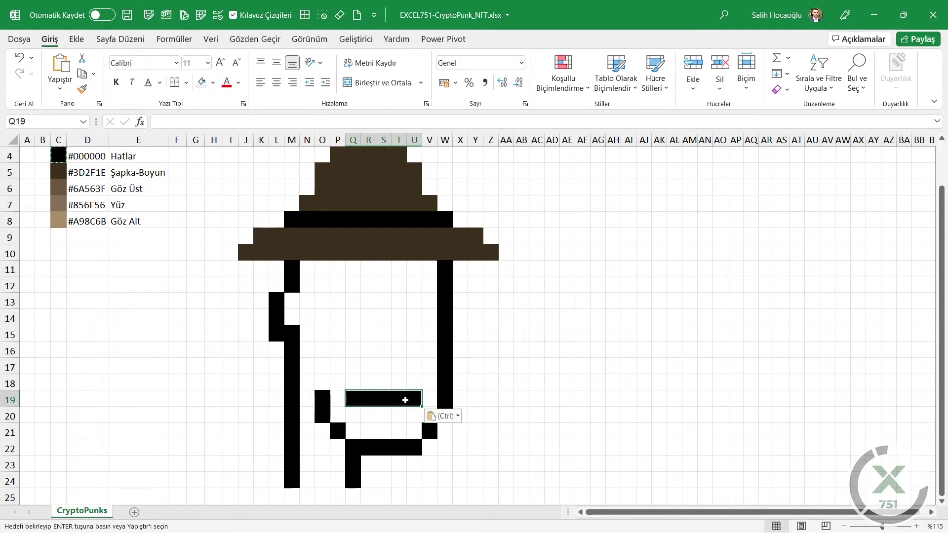
Step: Add the two black nostrils above the mouth in R16 and T16
key("alt+Tab")
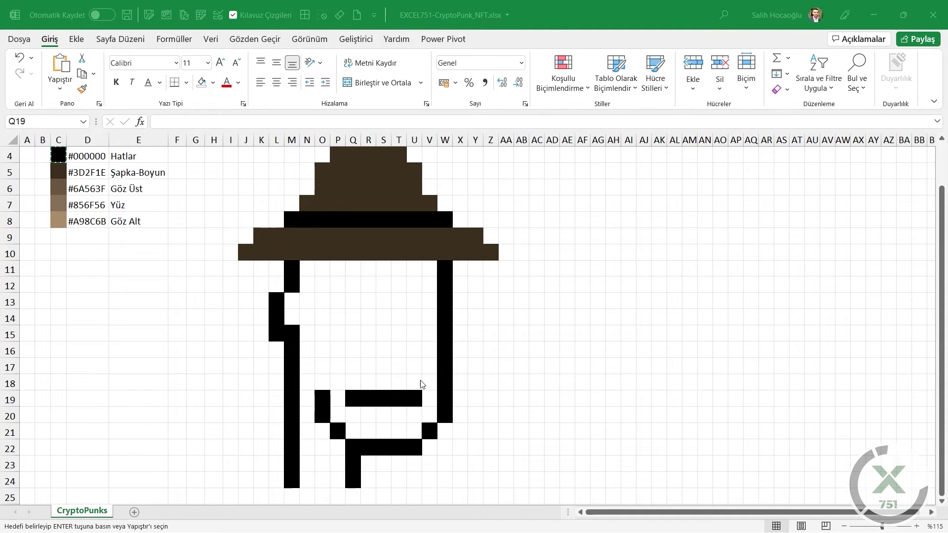
key("alt+Tab")
left_click(370, 350)
key("ctrl+v")
left_click(400, 352)
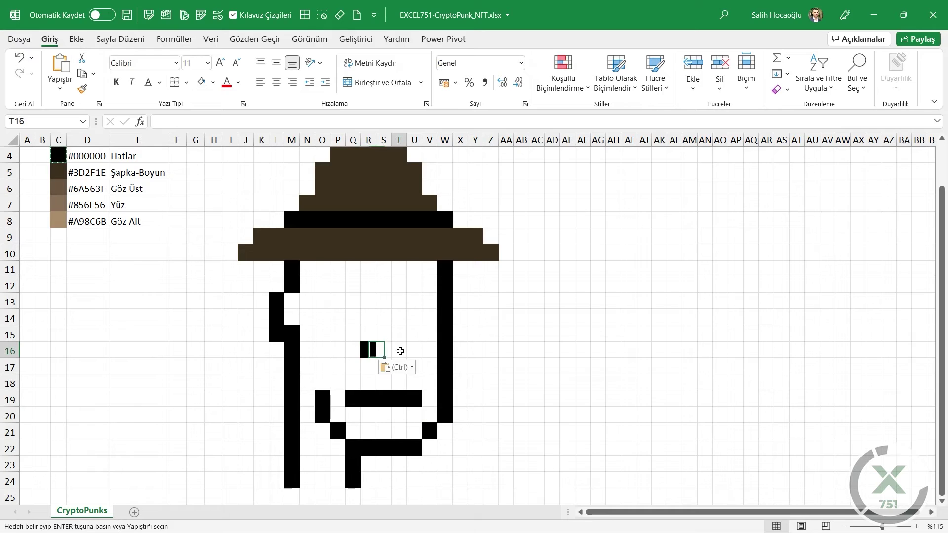
key("ctrl+v")
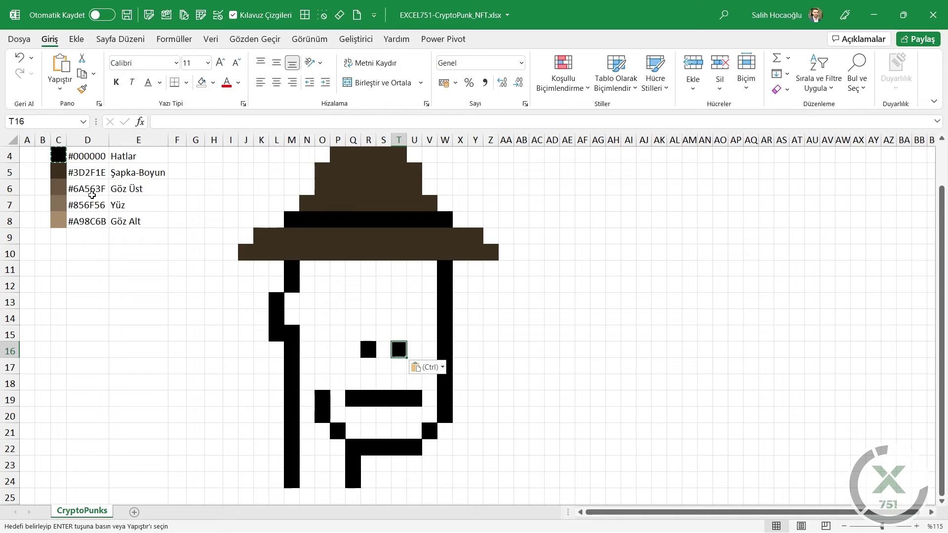
Step: Copy #3D2F1E from C5 into N11:N24, M13:M14, O21:O24 and P22:P24 to colour the ear and neck
left_click(61, 173)
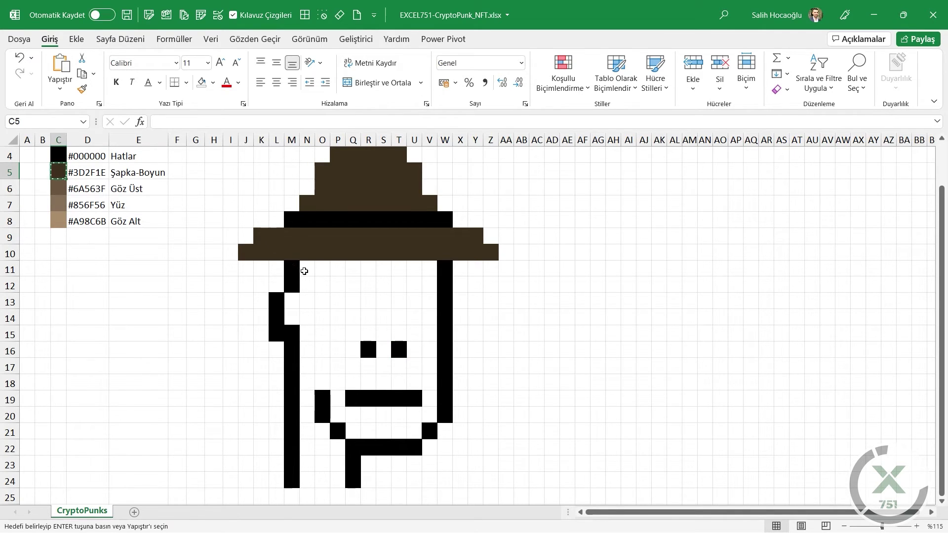
left_click_drag(307, 271, 305, 480)
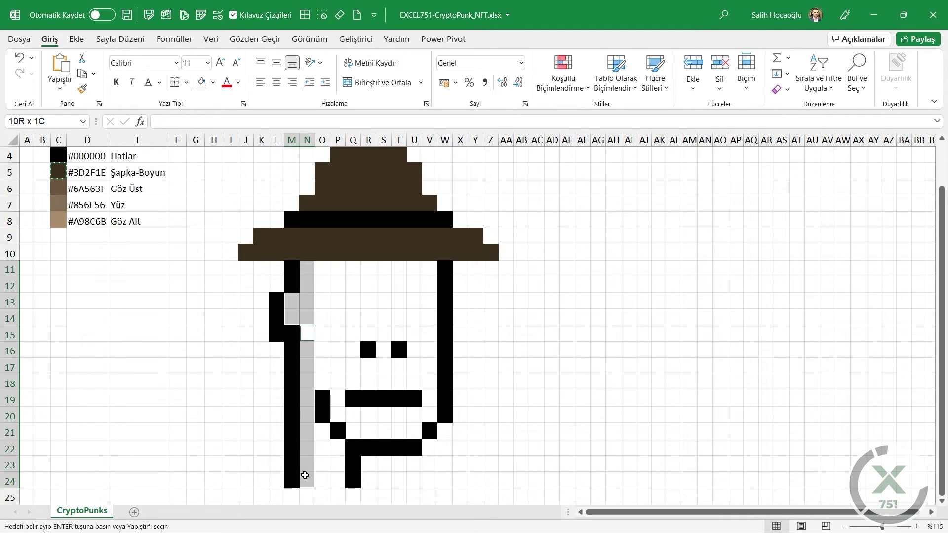
left_click_drag(322, 431, 323, 479)
left_click_drag(338, 446, 338, 480)
key("ctrl+v")
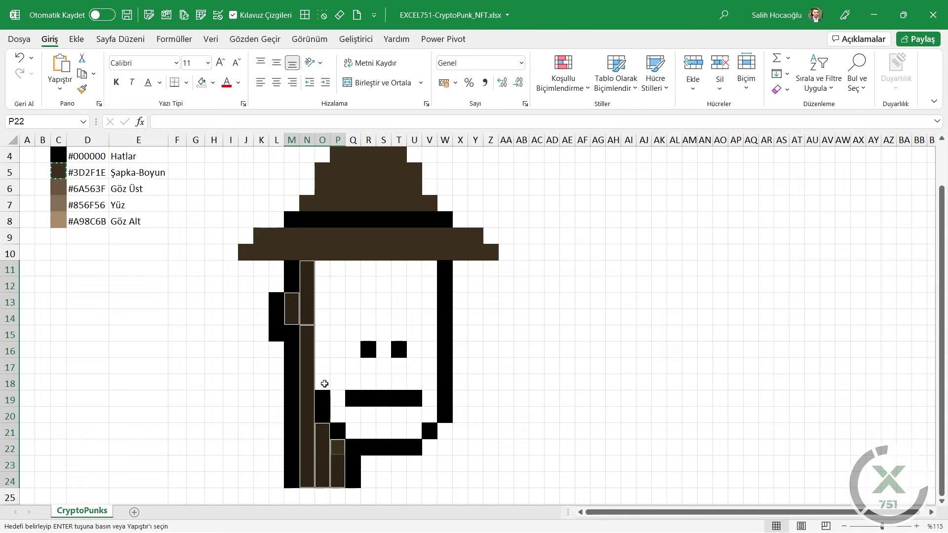
Step: Add the dark brown cheek shading by pasting #3D2F1E into O16:O18, P17 and V17
left_click_drag(324, 384, 323, 351)
key("ctrl+v")
left_click(335, 367)
key("ctrl+v")
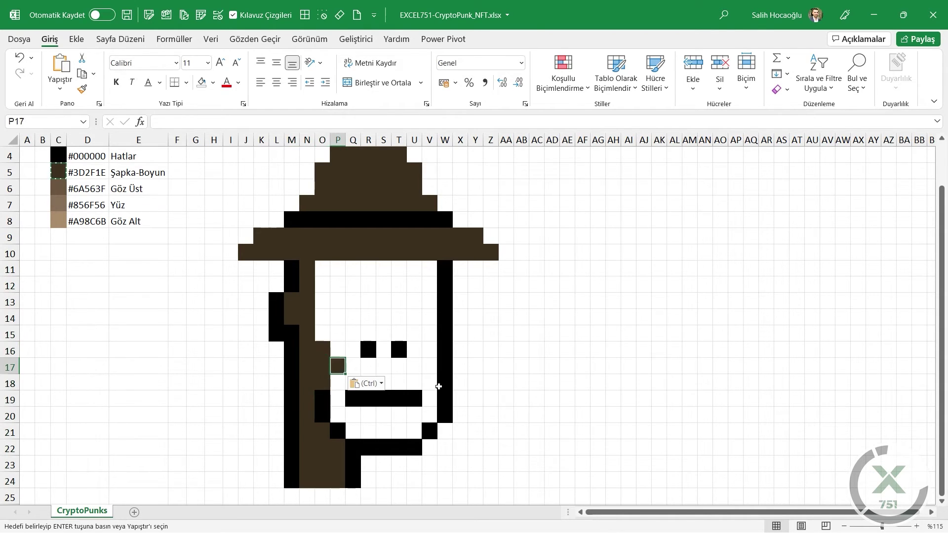
left_click(429, 366)
key("ctrl+v")
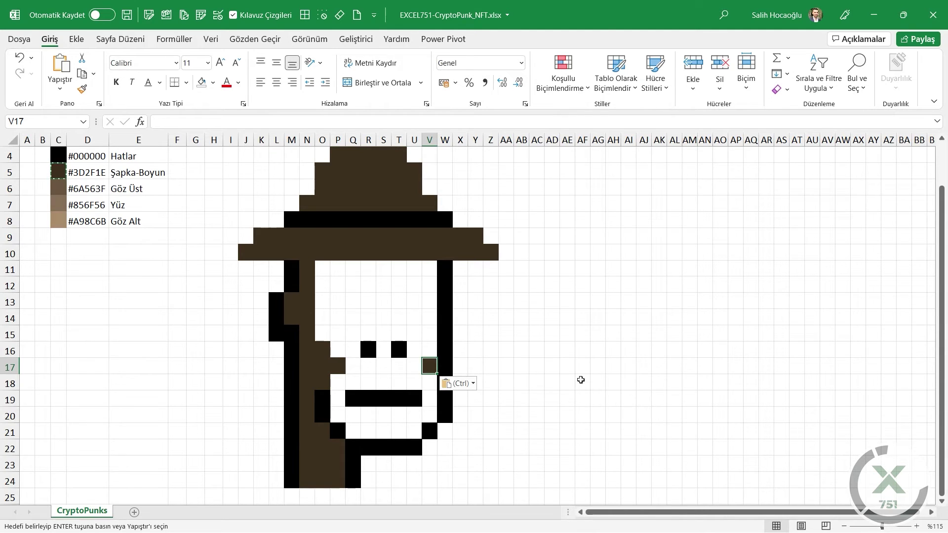
Step: Copy the face colour #856F56 from C7 into all remaining empty cells inside the face outline, from the forehead to the chin
left_click(58, 204)
key("ctrl+c")
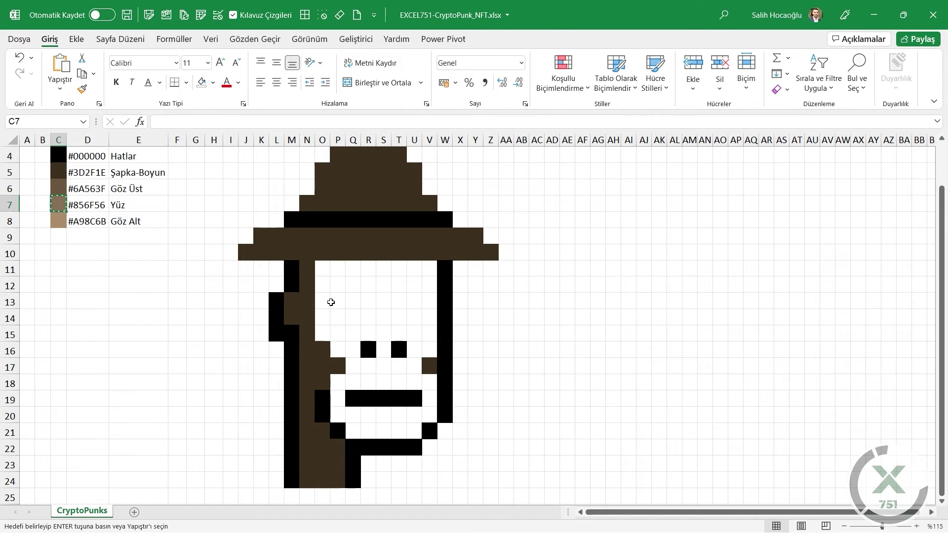
mouse_move(323, 269)
left_mouse_down()
mouse_move(434, 339)
mouse_move(428, 351)
mouse_move(381, 364)
mouse_move(383, 381)
left_mouse_up()
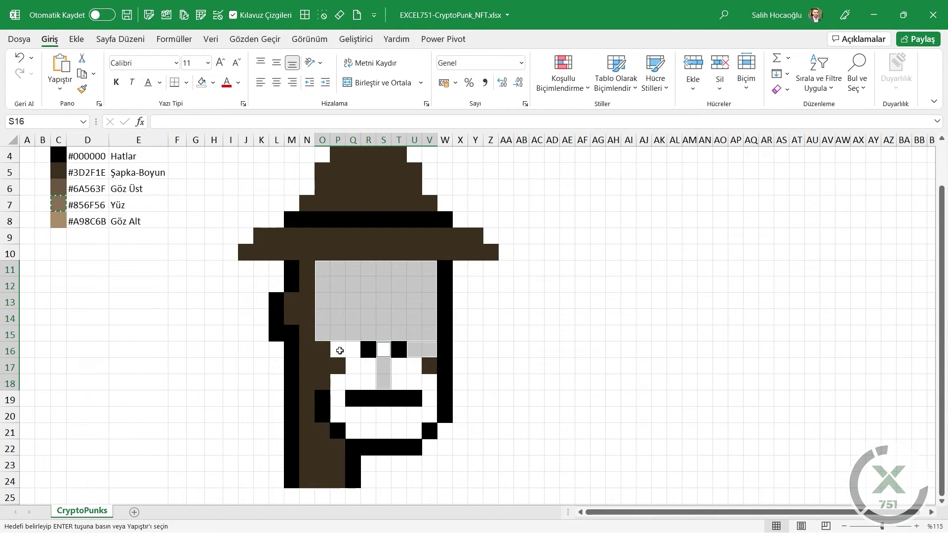
mouse_move(339, 350)
left_mouse_down()
mouse_move(353, 351)
mouse_move(369, 383)
mouse_move(410, 378)
mouse_move(428, 415)
mouse_move(358, 430)
mouse_move(336, 414)
mouse_move(337, 384)
left_mouse_up()
key("F4")
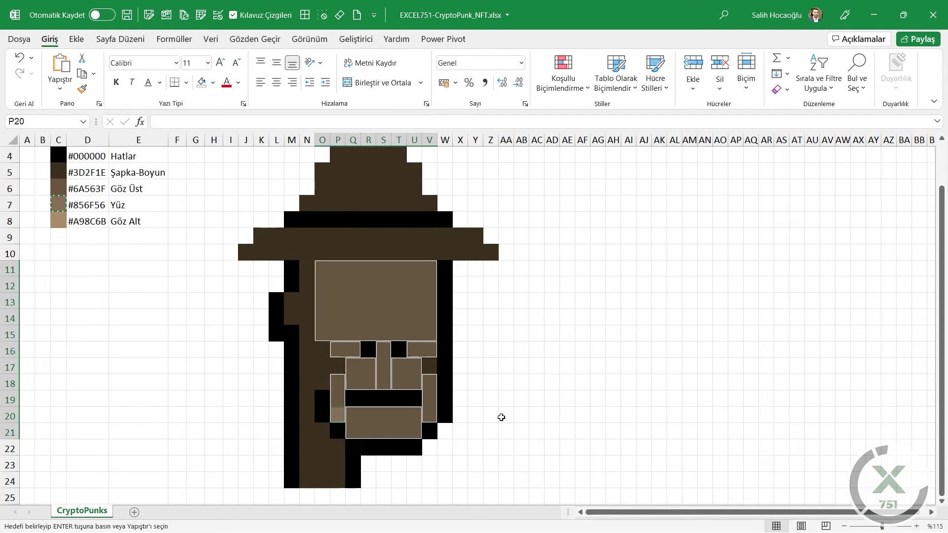
left_click(548, 365)
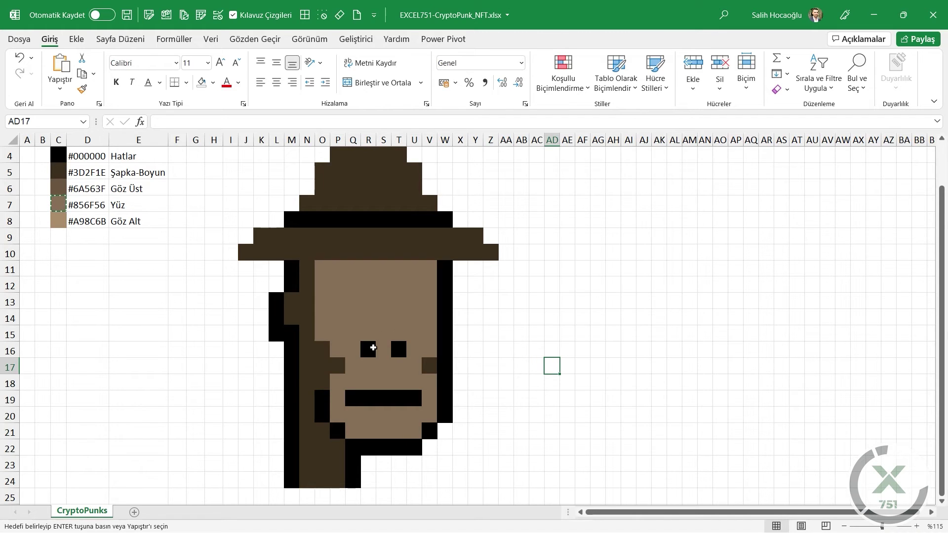
Step: Copy the black nostril cell R16 into P13 to make the first eye
left_click(374, 347)
key("ctrl+c")
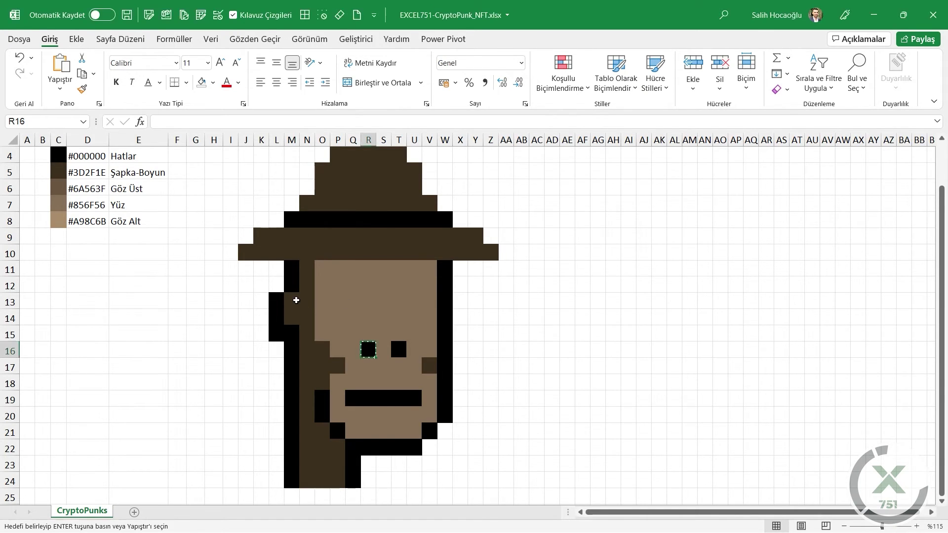
left_click(296, 301)
left_click_drag(307, 299, 335, 298)
left_click(337, 299)
key("ctrl+v")
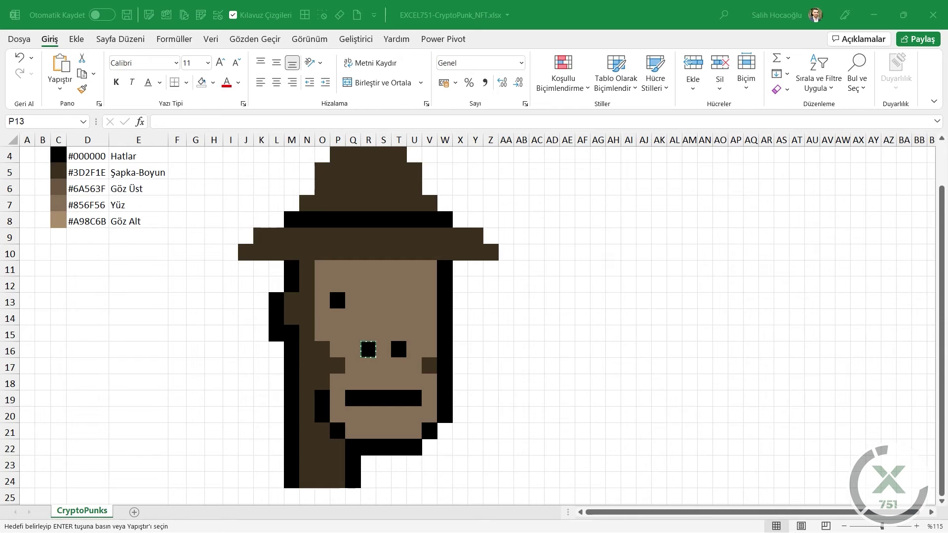
Step: Paste the same black into U13 to make the second eye
left_click(396, 341)
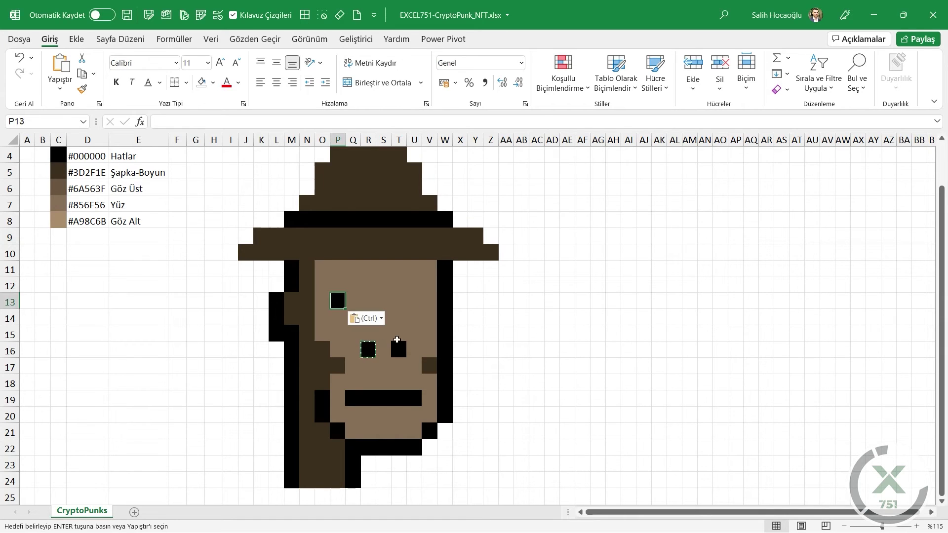
left_click(401, 334)
key("Up")
key("Up")
key("Right")
key("ctrl+v")
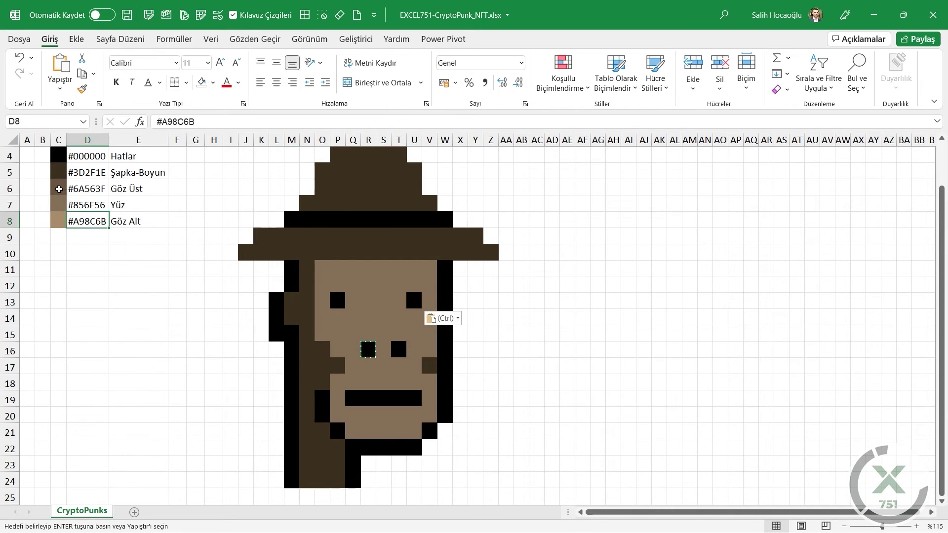
Step: Copy the upper-eye colour #6A563F from C6 into P12:Q12 and U12:V12 above the eyes
left_click(58, 188)
key("ctrl+c")
left_click_drag(337, 287, 352, 285)
key("ctrl+v")
left_click_drag(415, 287, 426, 286)
key("ctrl+v")
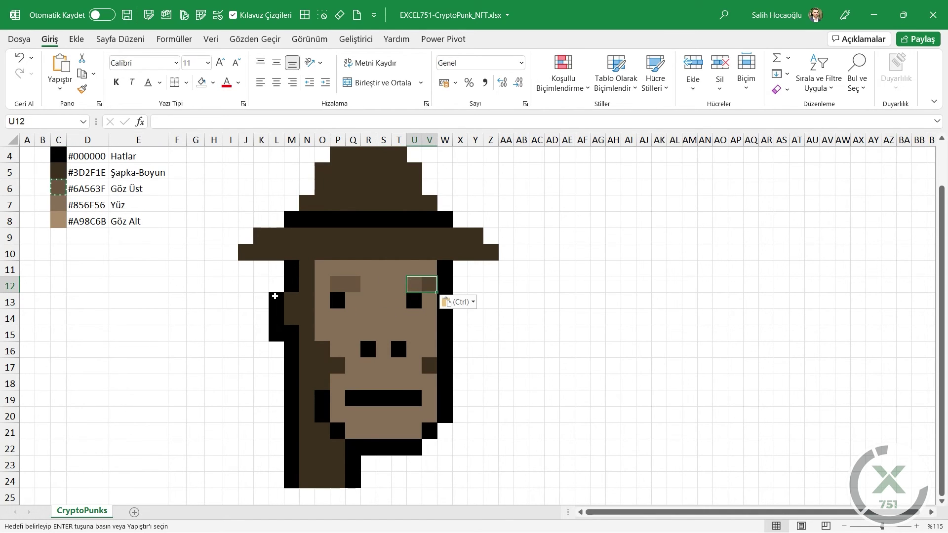
Step: Copy the light brown #A98C6B from C8 into Q13 and V13 beside the black eye cells
left_click(62, 214)
key("ctrl+c")
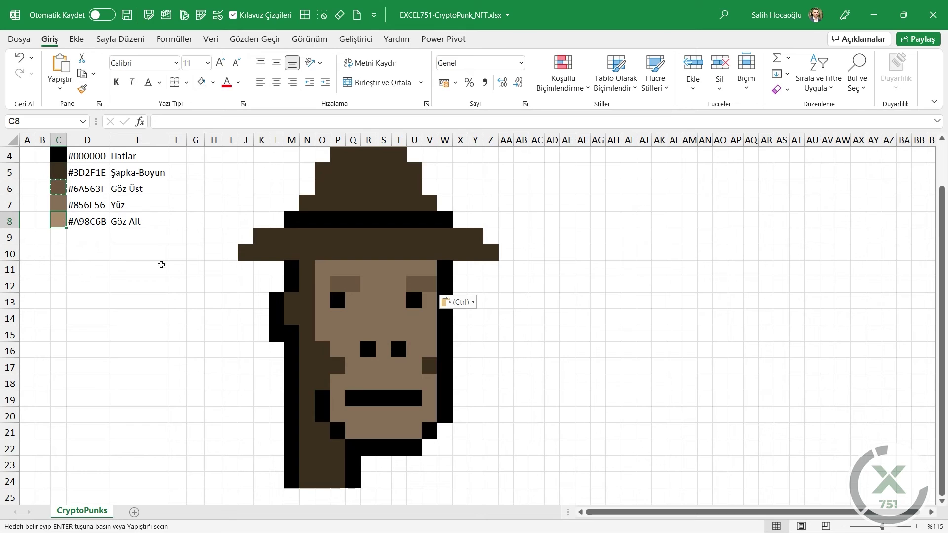
left_click(352, 300)
left_click(429, 301, "ctrl")
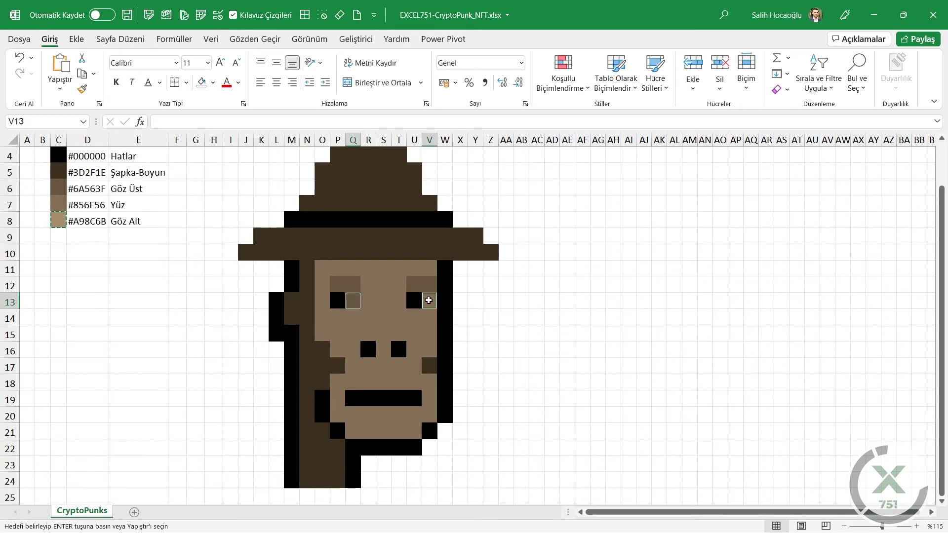
key("ctrl+v")
left_click(536, 366)
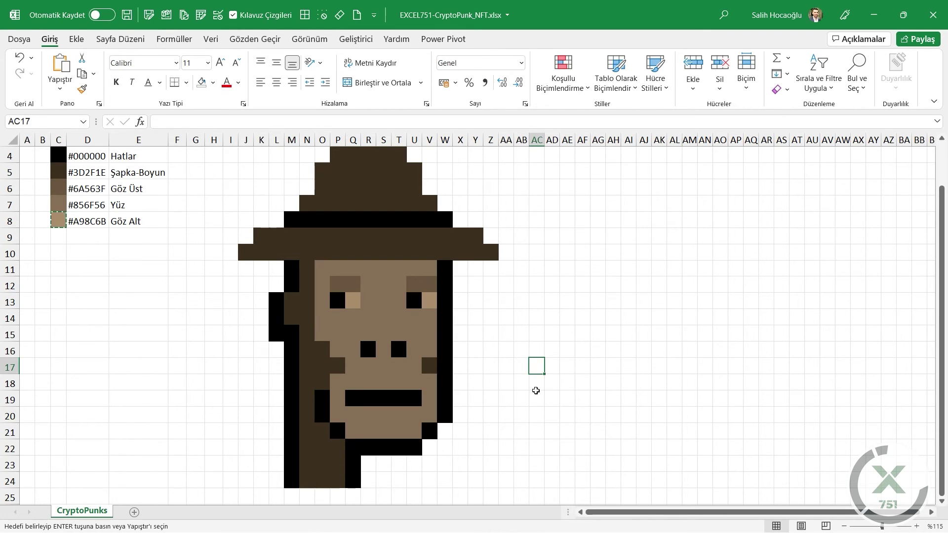
Step: Hide the gridlines of the CryptoPunks worksheet and clear the pending copy selection
scroll(427, 322, "up", 1)
scroll(427, 321, "down", 1)
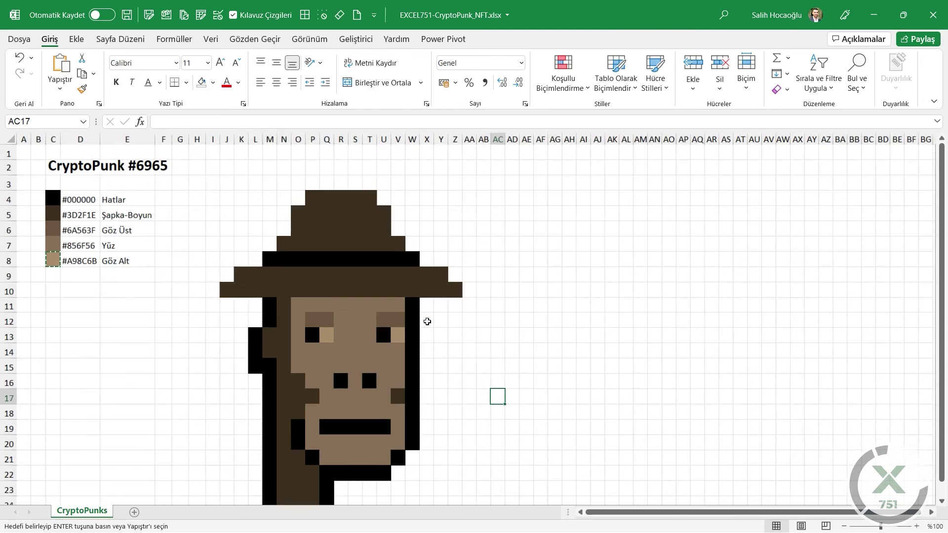
left_click(310, 39)
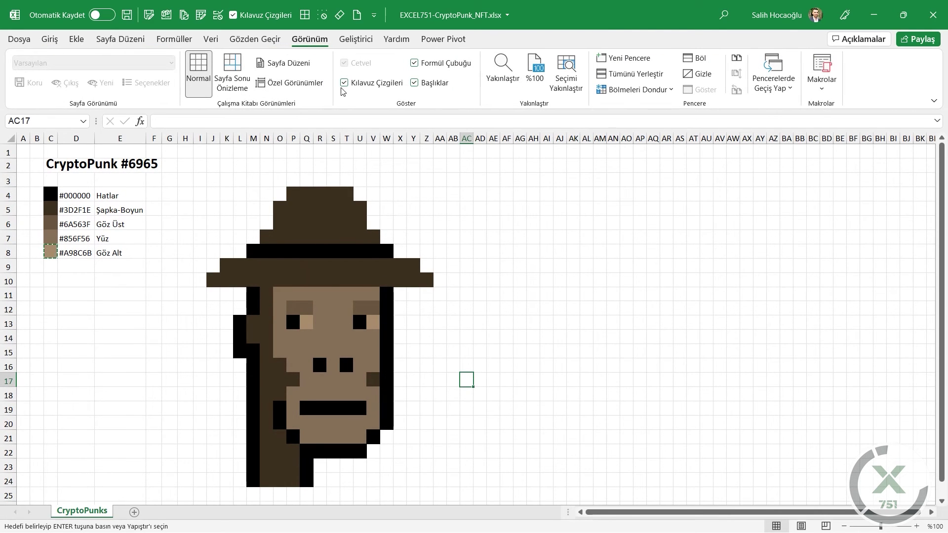
left_click(344, 83)
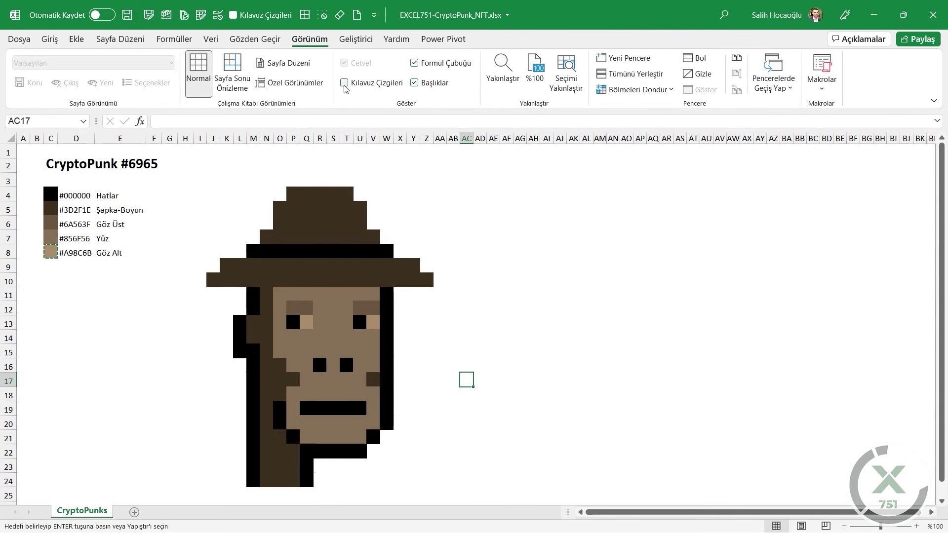
left_click(170, 138)
left_click(106, 285)
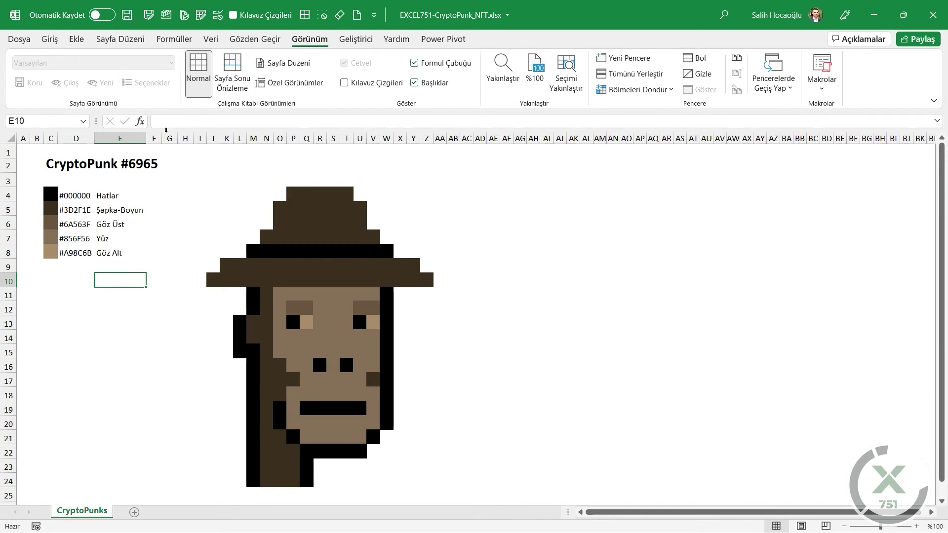
Step: Set the page to landscape orientation and fit its width to 1 page for printing
left_click(135, 45)
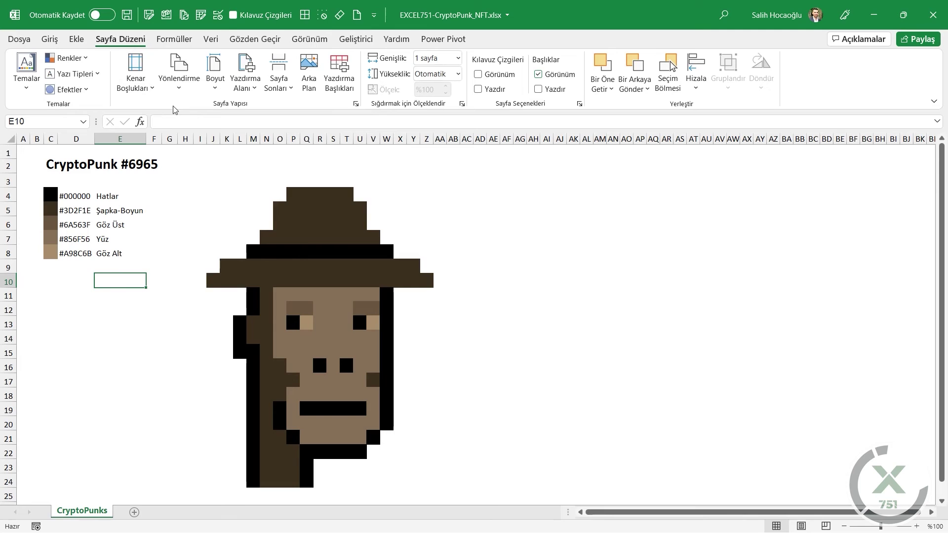
left_click(179, 81)
left_click(194, 143)
left_click(458, 58)
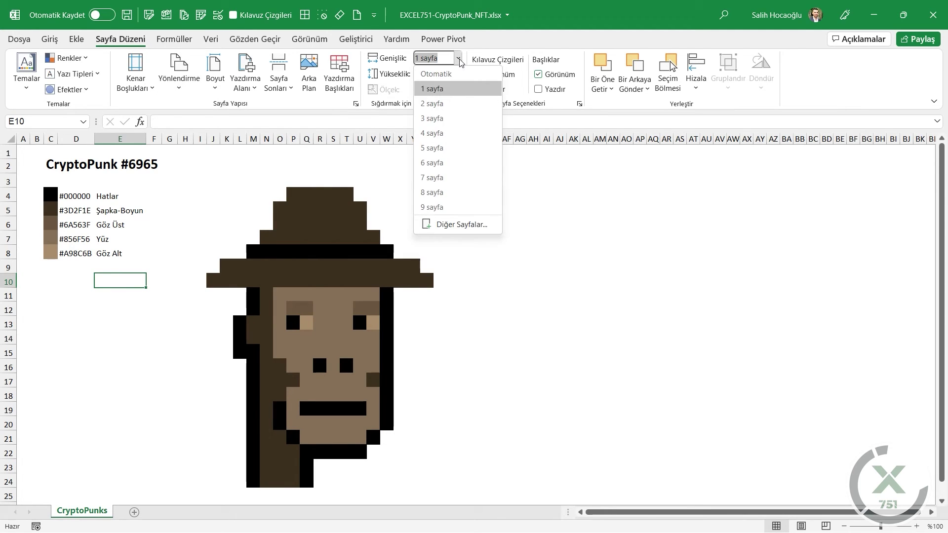
left_click(440, 89)
left_click(127, 335)
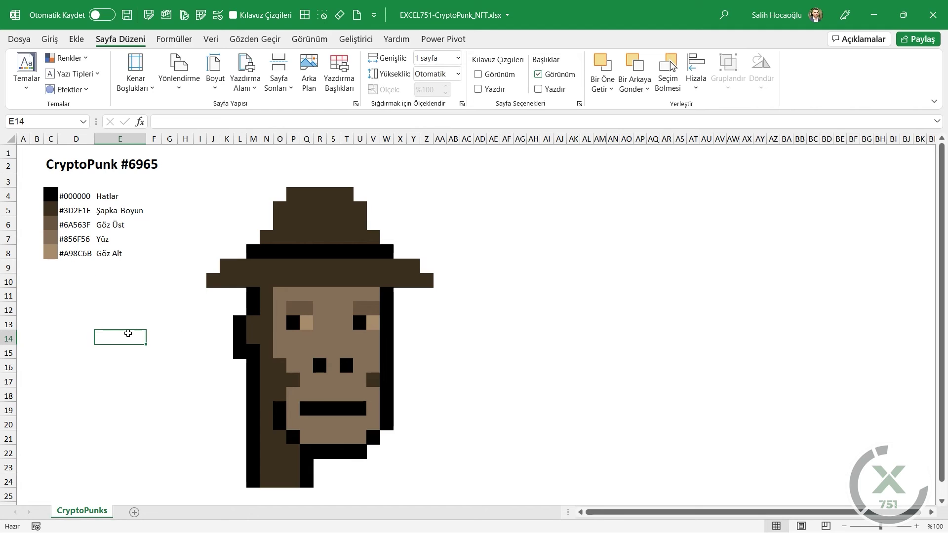
Step: Print the CryptoPunks sheet with Microsoft Print to PDF and save the output as a PDF file named CryptoPunk
key("ctrl+p")
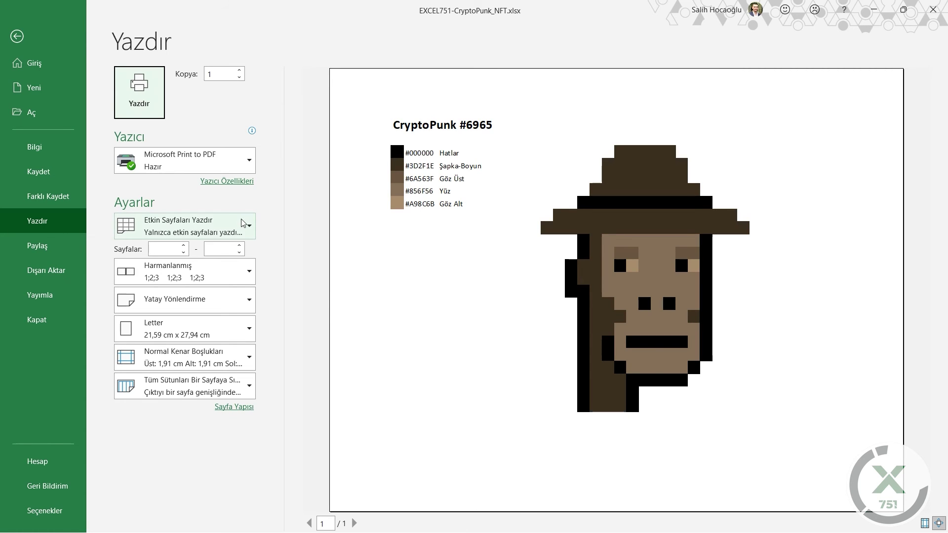
left_click(150, 99)
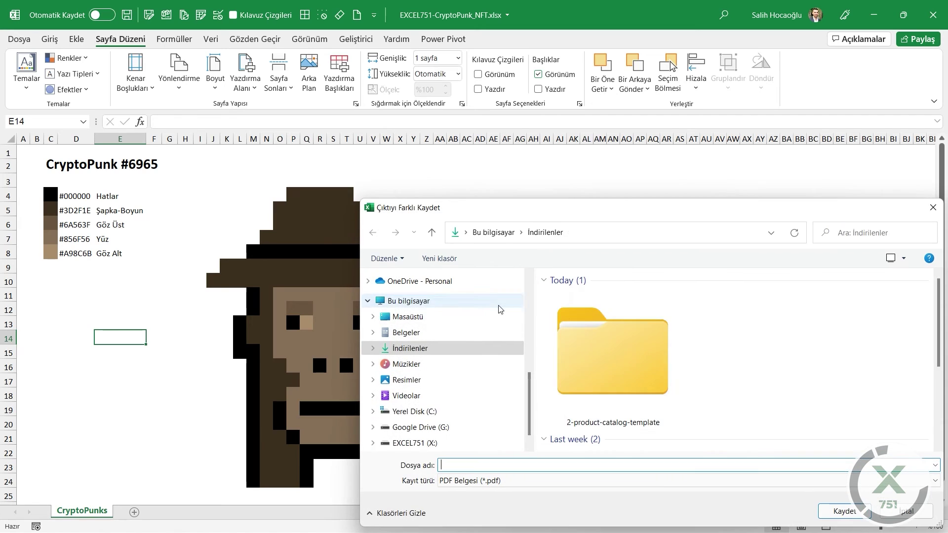
left_click_drag(654, 211, 416, 100)
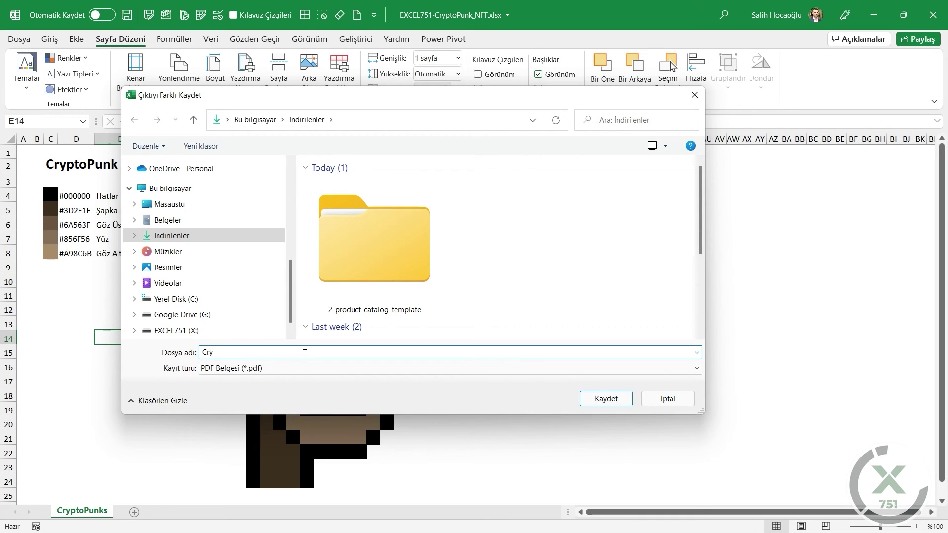
type("ptoPunk")
key("Return")
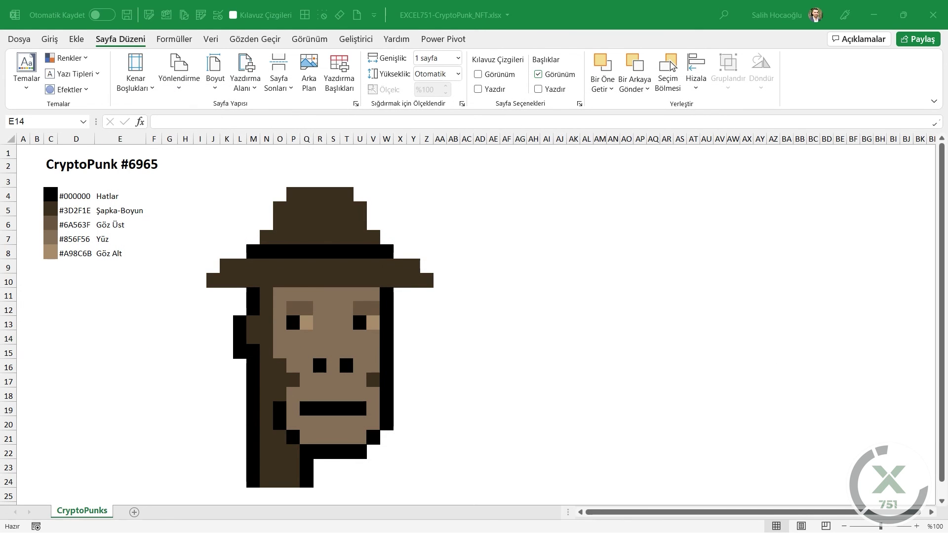
Step: Minimize the workbook, inspect the exported CryptoPunk.pdf in Adobe Acrobat Reader both close up and as a whole page, and close it
left_click(874, 14)
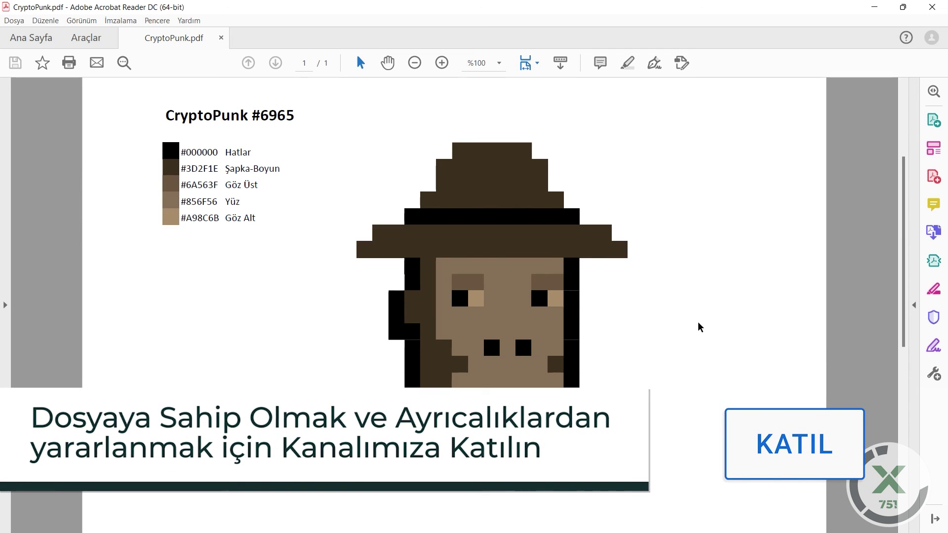
scroll(700, 327, "down", 1)
scroll(681, 322, "down", 5)
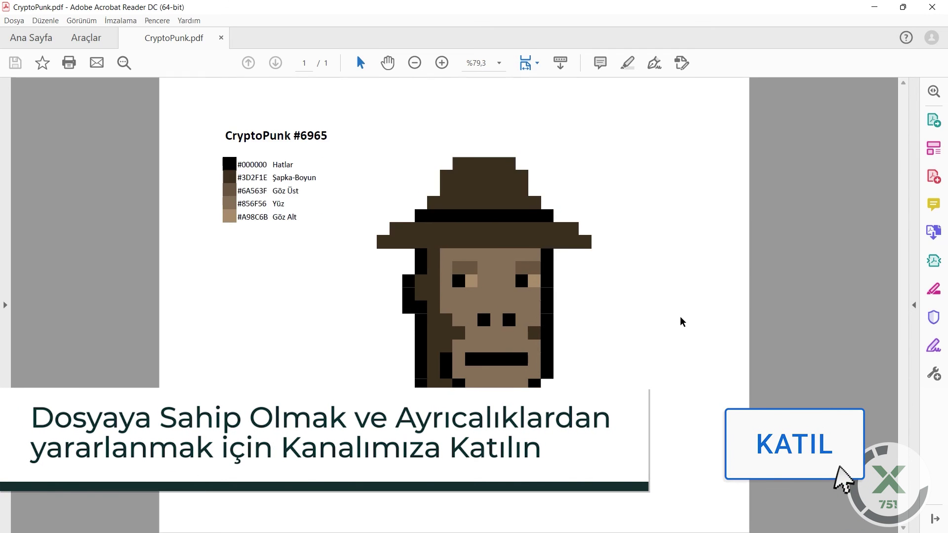
scroll(459, 275, "up", 8)
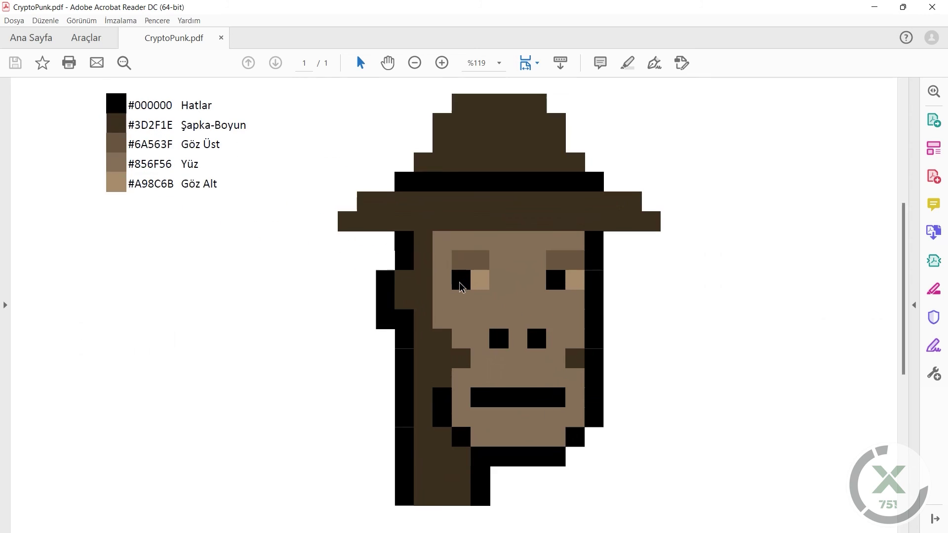
scroll(386, 398, "up", 1)
scroll(321, 398, "down", 3)
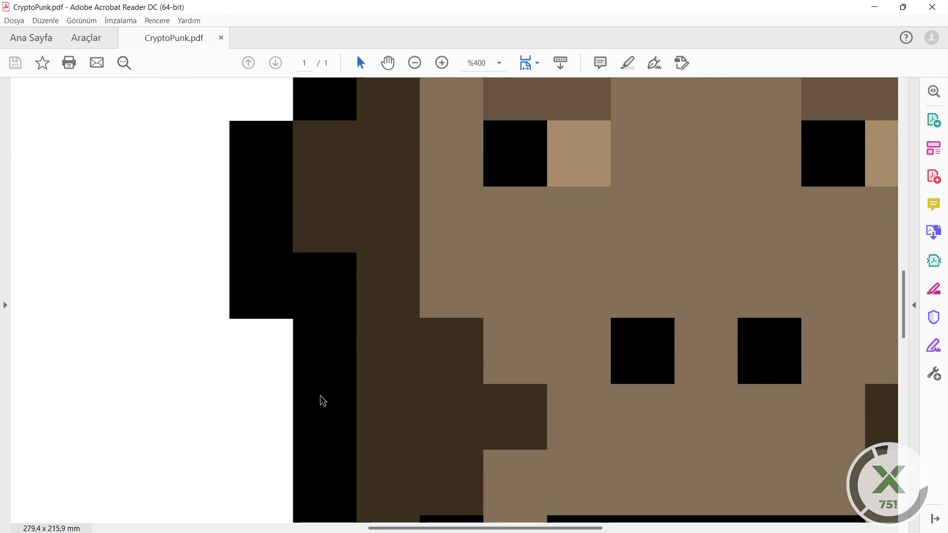
scroll(333, 387, "down", 4)
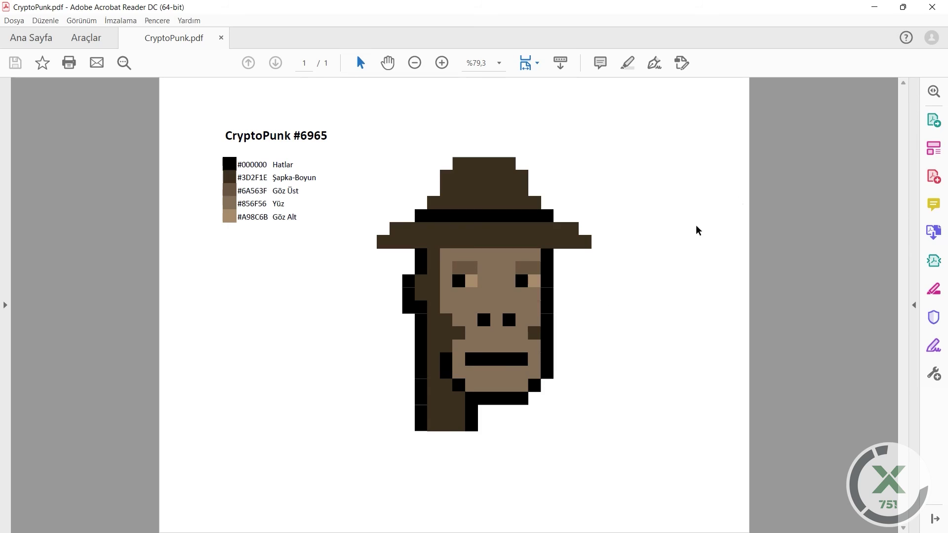
left_click(932, 7)
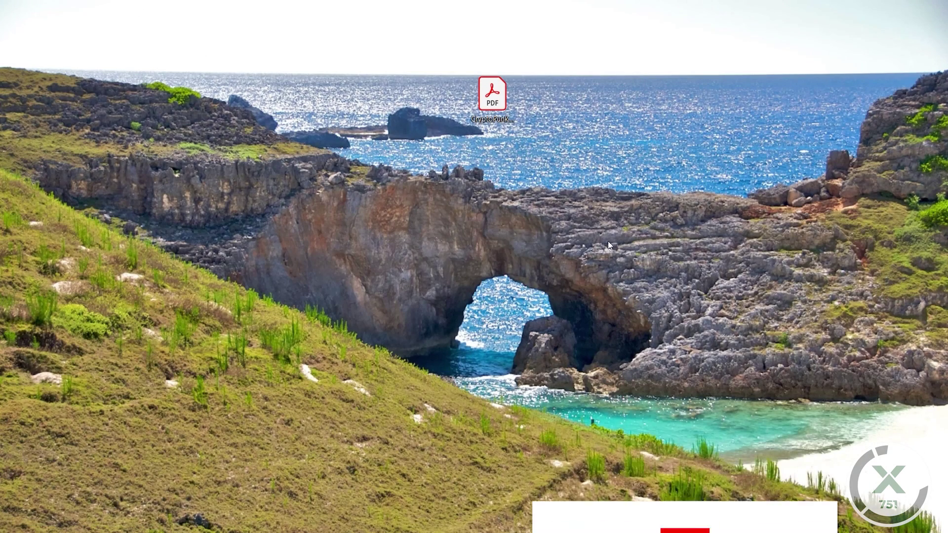